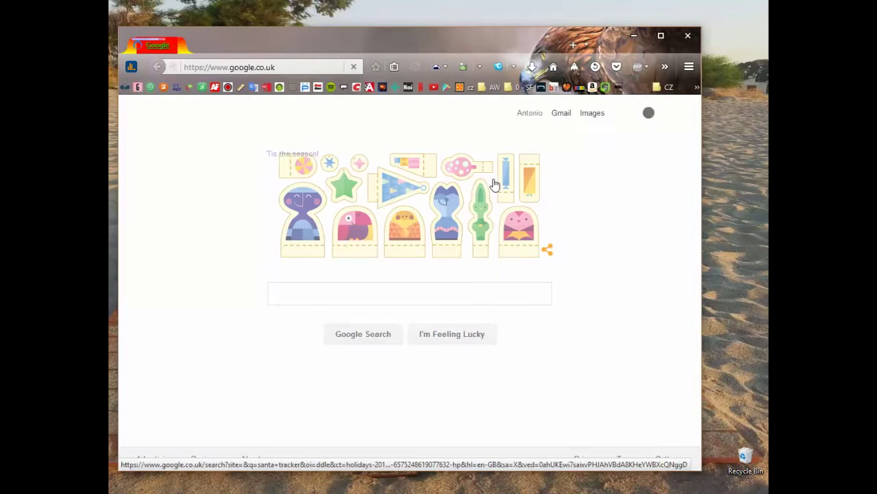
# - Open a new tab and load the Spotify Web Player from its bookmark
pyautogui.click(574, 45)
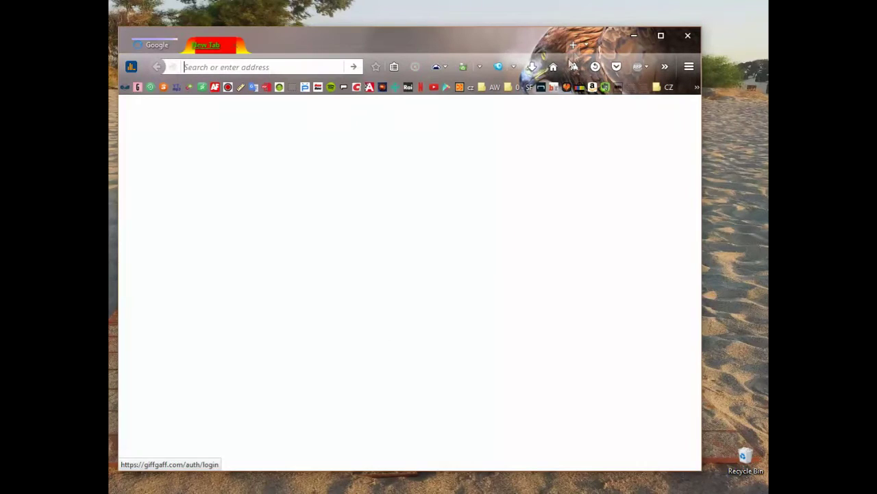
pyautogui.click(332, 89)
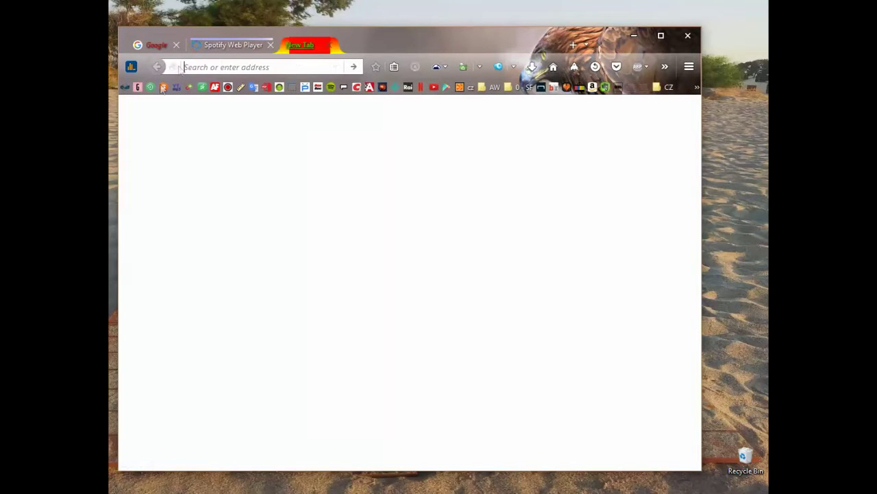
pyautogui.click(236, 45)
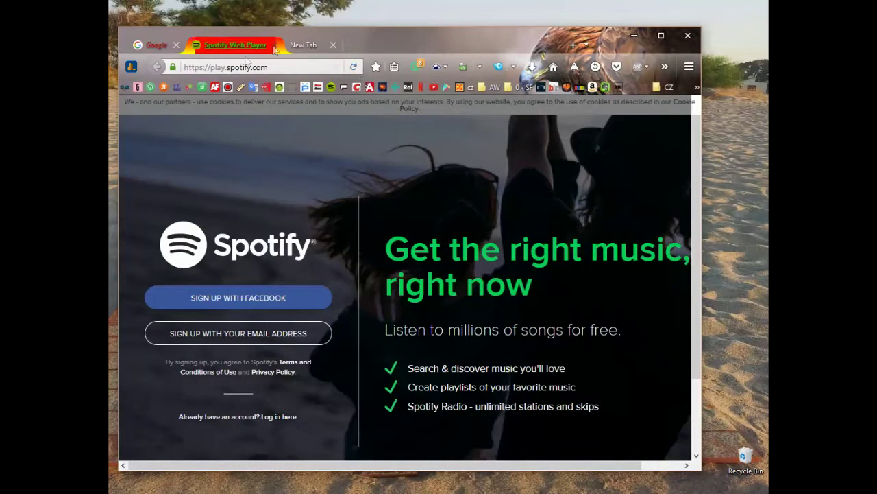
# - Search Google for 'bbc', open BBC - Home, then start another blank tab
pyautogui.click(329, 49)
pyautogui.write('bbc')
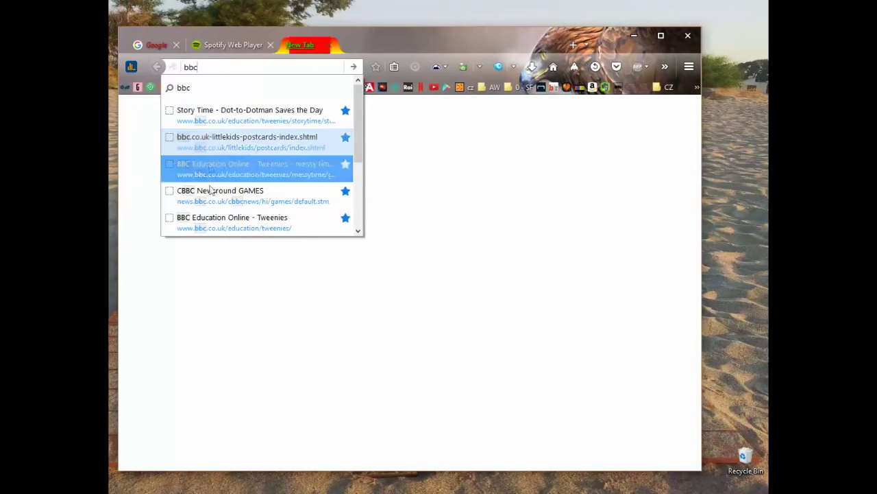
pyautogui.click(228, 87)
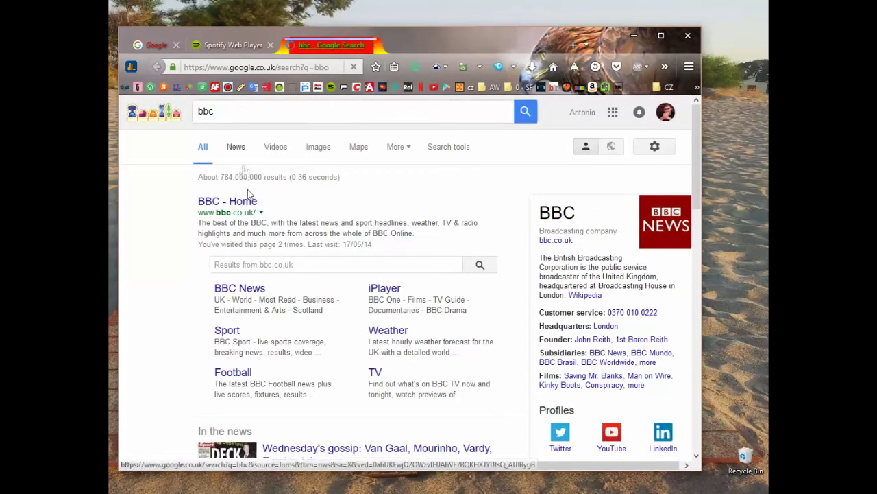
pyautogui.click(245, 204)
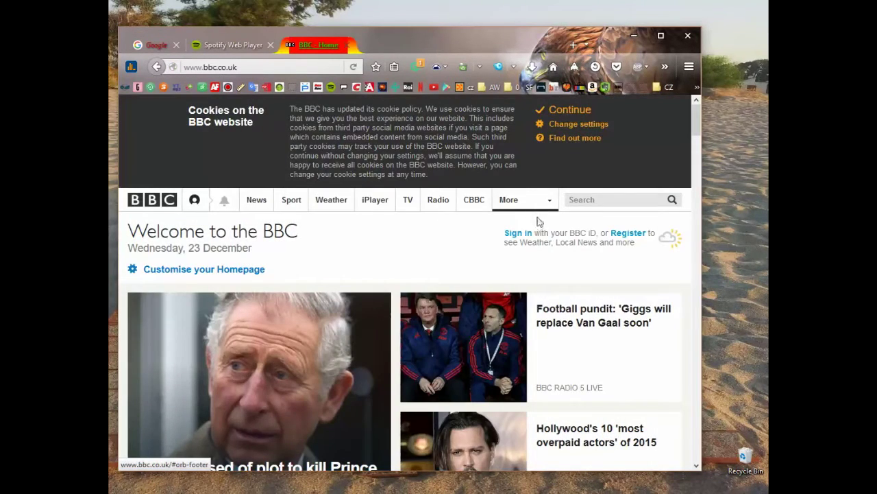
pyautogui.scroll(-10, 605, 242)
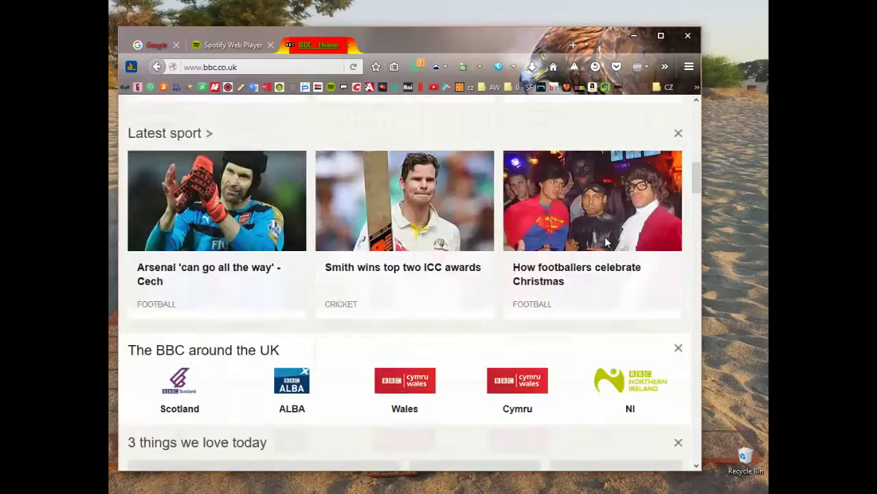
pyautogui.scroll(10, 605, 240)
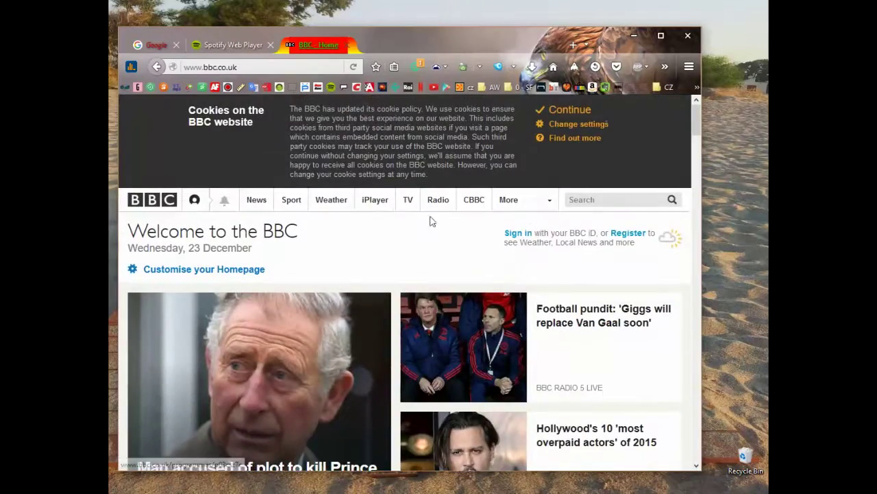
pyautogui.click(574, 44)
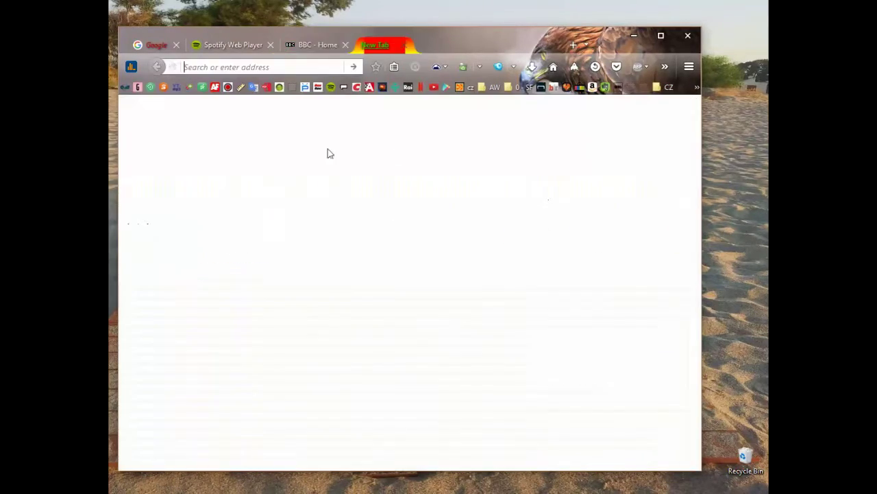
# - Paste and load about:support, then look over the Troubleshooting Information page
pyautogui.rightClick(266, 67)
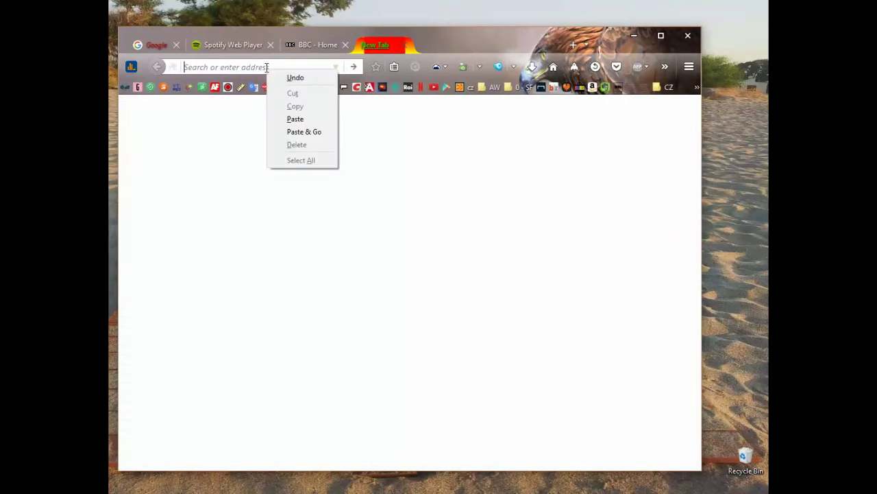
pyautogui.click(298, 132)
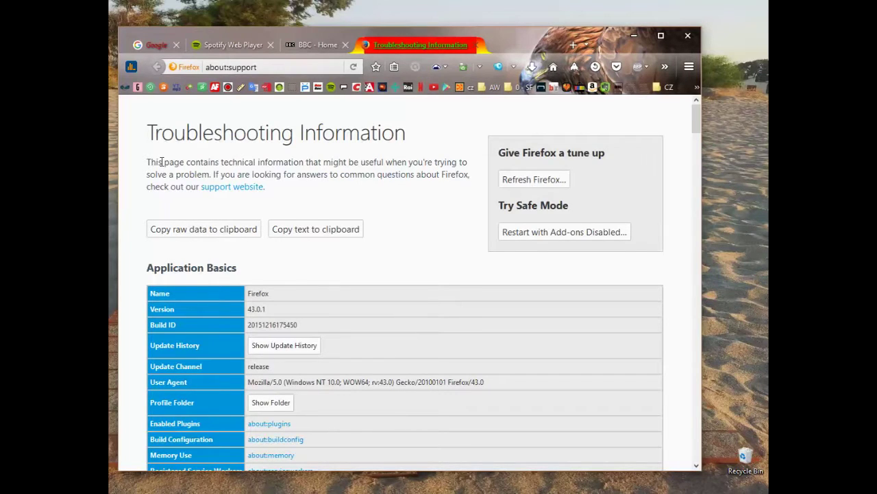
pyautogui.moveTo(162, 162); pyautogui.dragTo(474, 178)
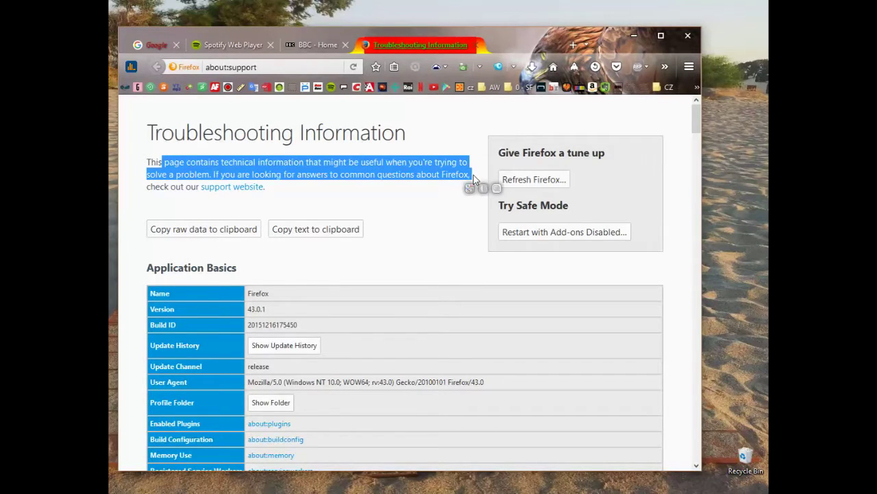
pyautogui.click(282, 65)
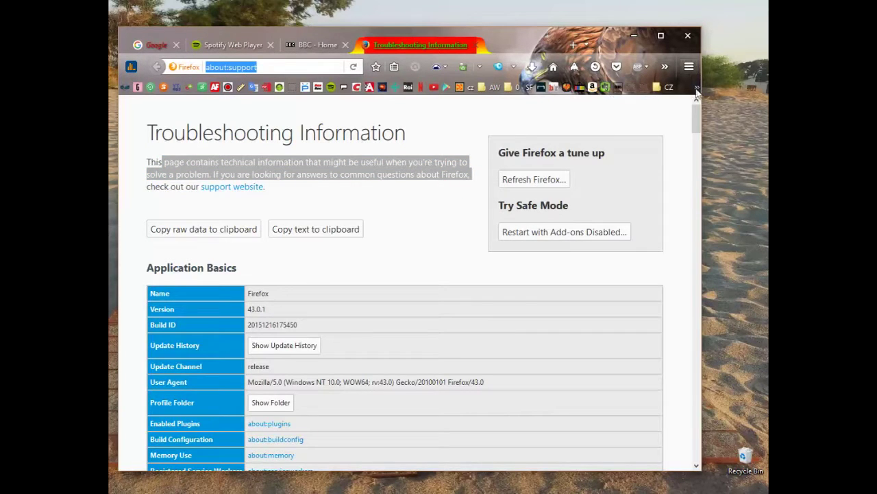
pyautogui.click(689, 66)
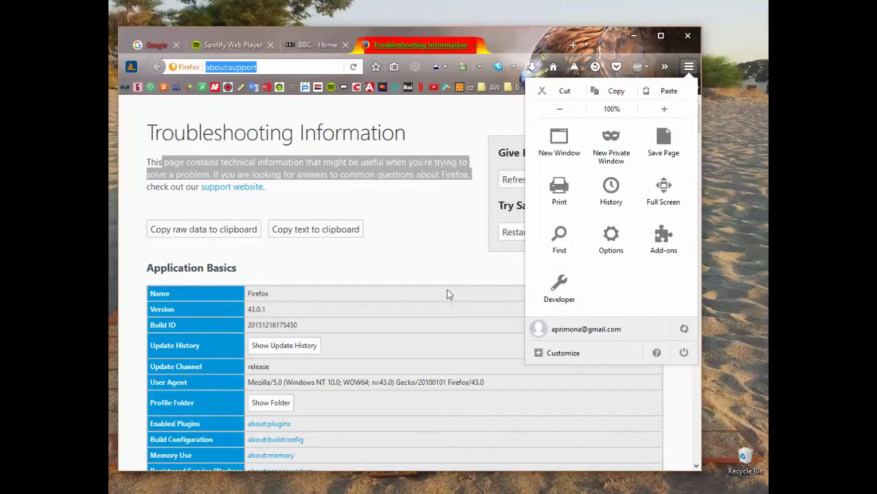
pyautogui.click(446, 271)
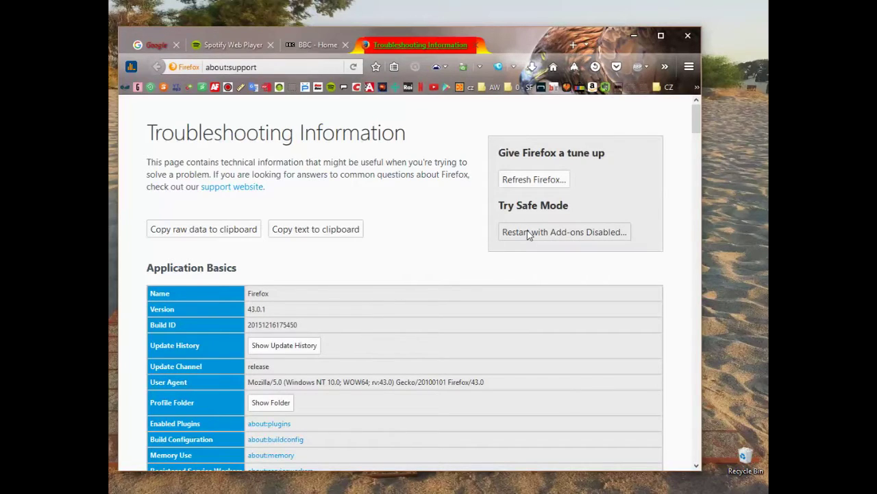
pyautogui.scroll(-5, 419, 278)
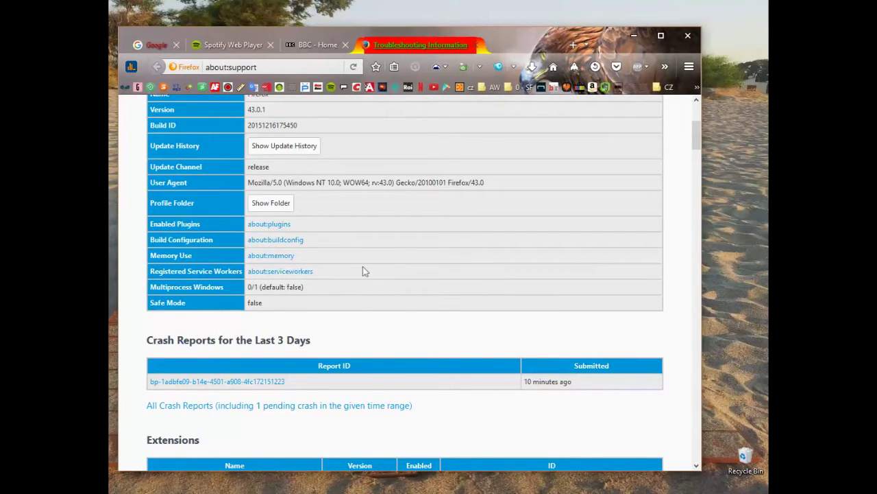
# - Open and close the profile folder, then scroll through the Extensions and Preferences sections
pyautogui.click(277, 208)
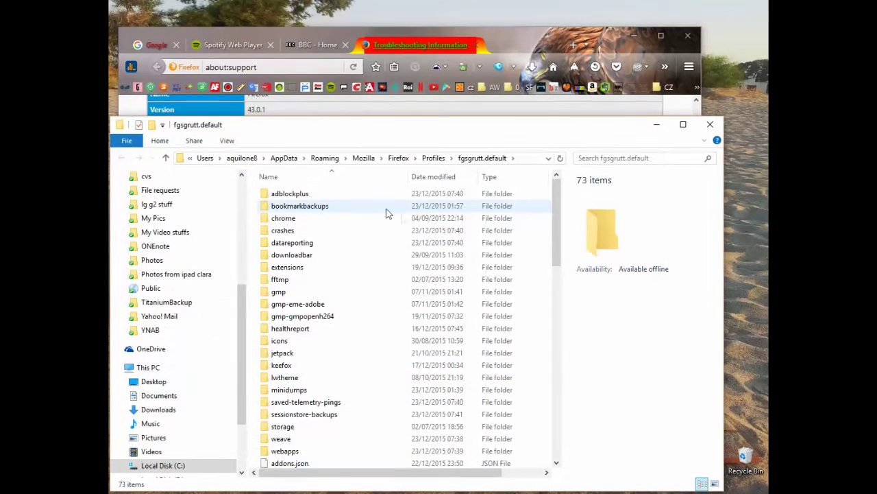
pyautogui.click(715, 125)
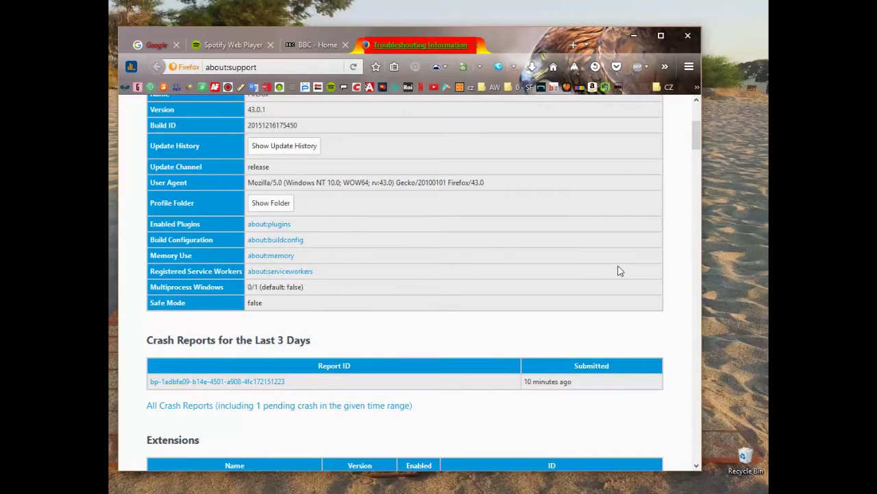
pyautogui.scroll(-5, 361, 338)
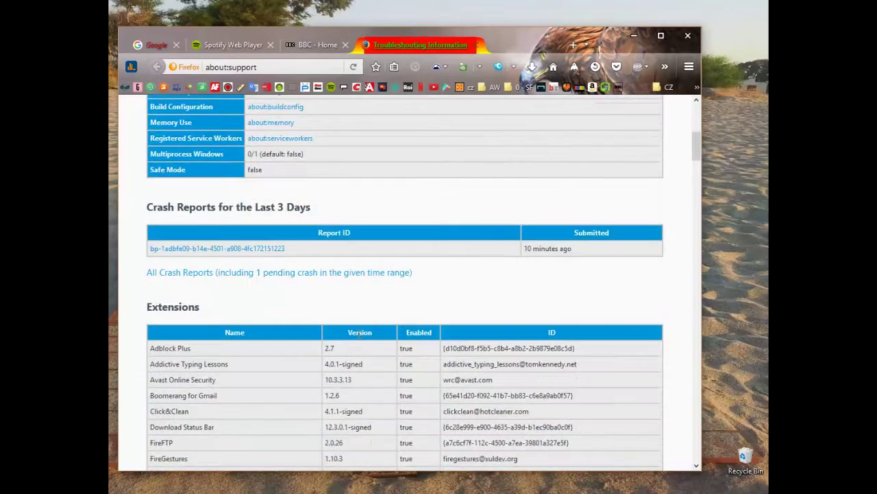
pyautogui.scroll(-2, 358, 338)
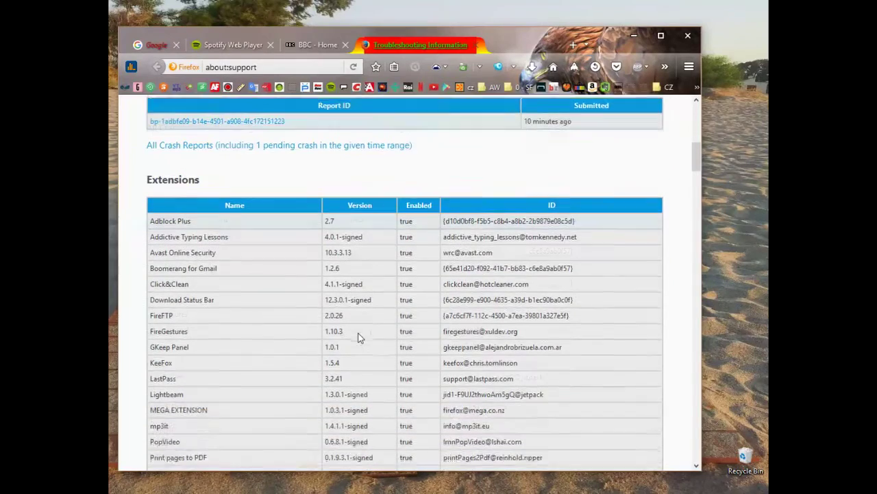
pyautogui.scroll(-12, 358, 337)
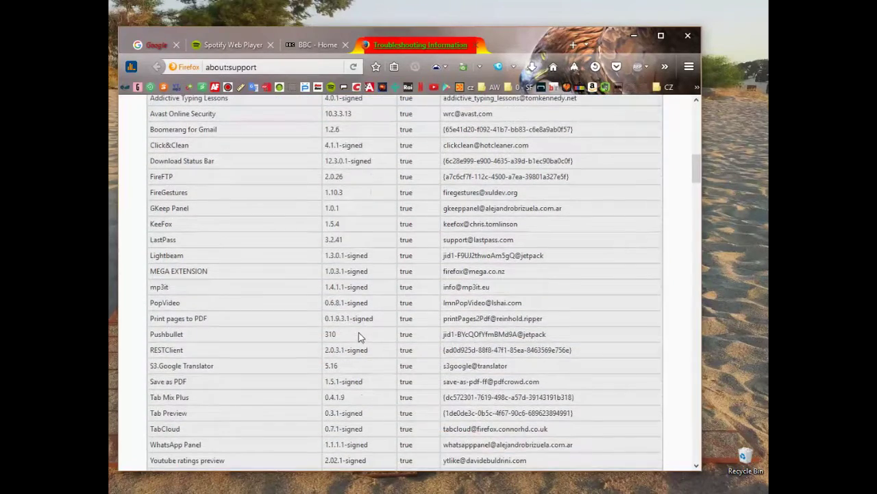
pyautogui.scroll(-1, 359, 333)
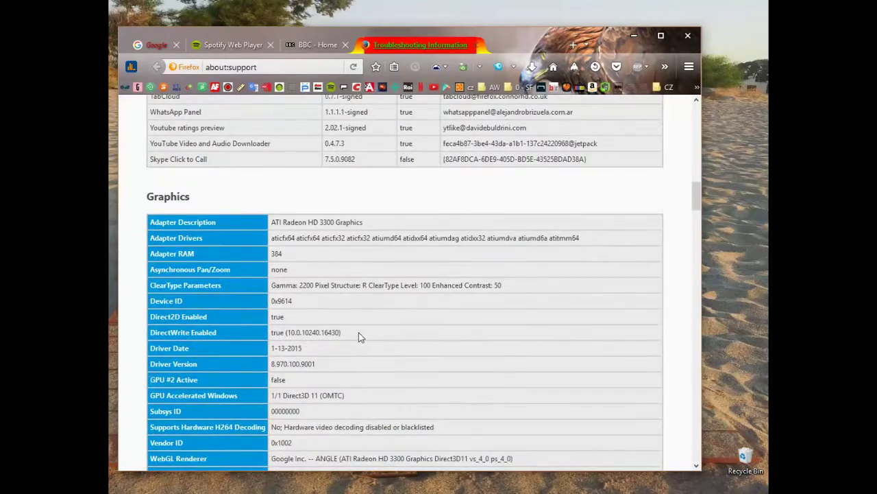
pyautogui.scroll(-2, 359, 336)
pyautogui.scroll(-6, 359, 336)
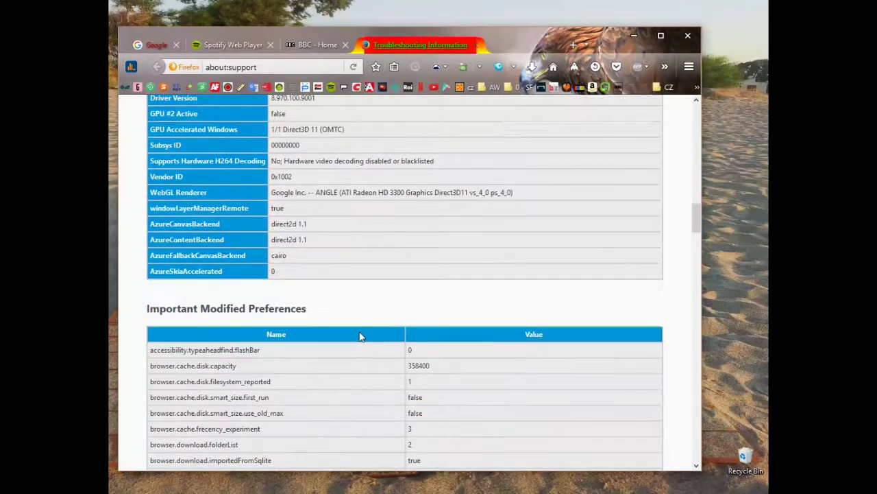
pyautogui.scroll(-7, 361, 336)
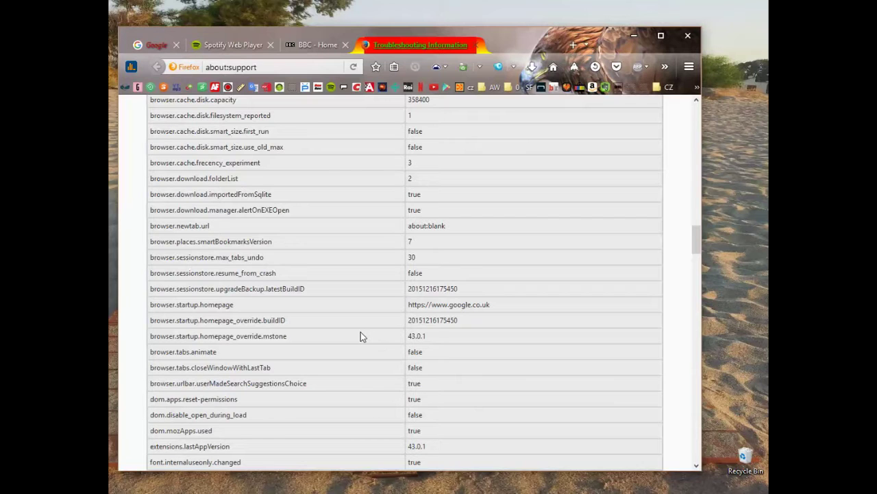
pyautogui.scroll(-20, 361, 332)
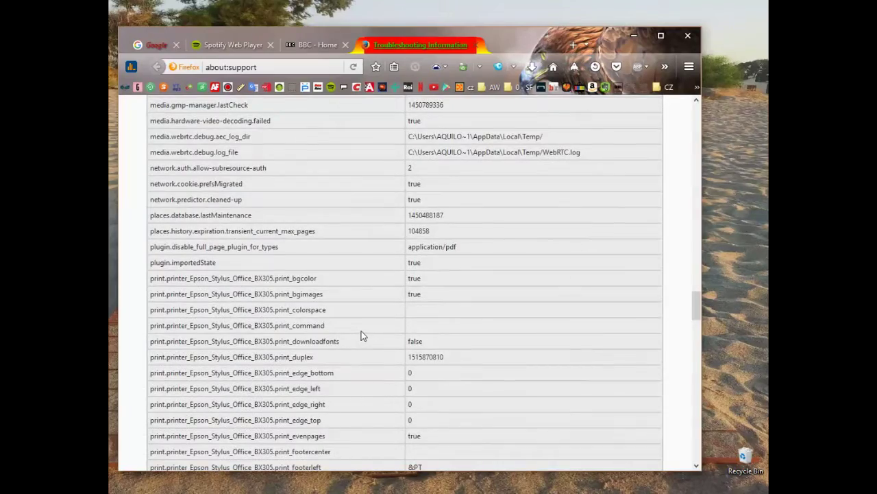
# - Return to the top of about:support and start Refresh Firefox
pyautogui.scroll(5, 361, 332)
pyautogui.scroll(12, 362, 335)
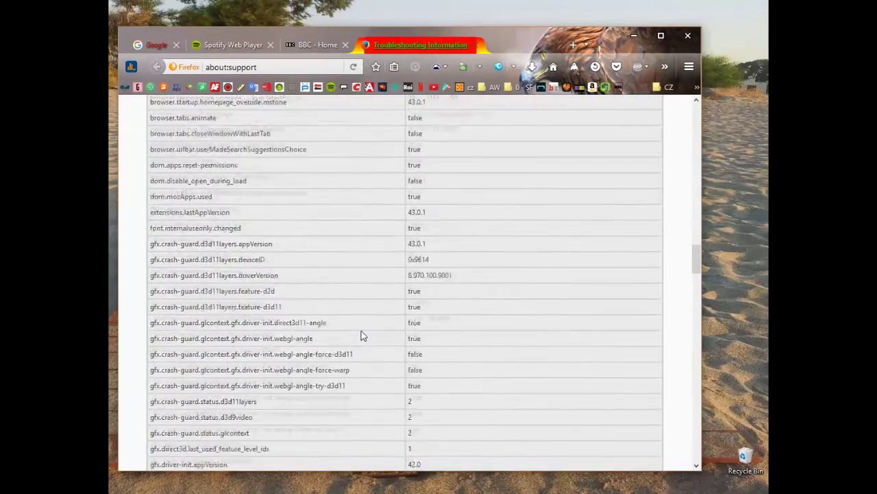
pyautogui.scroll(20, 363, 335)
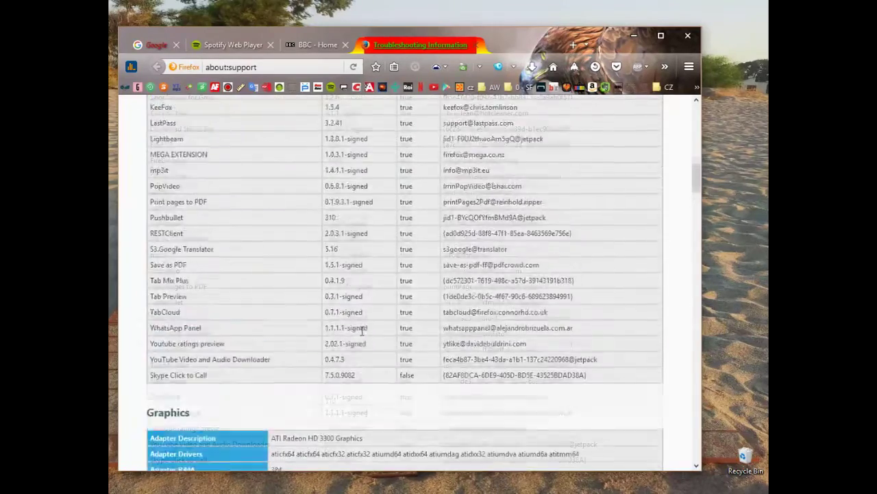
pyautogui.scroll(6, 361, 335)
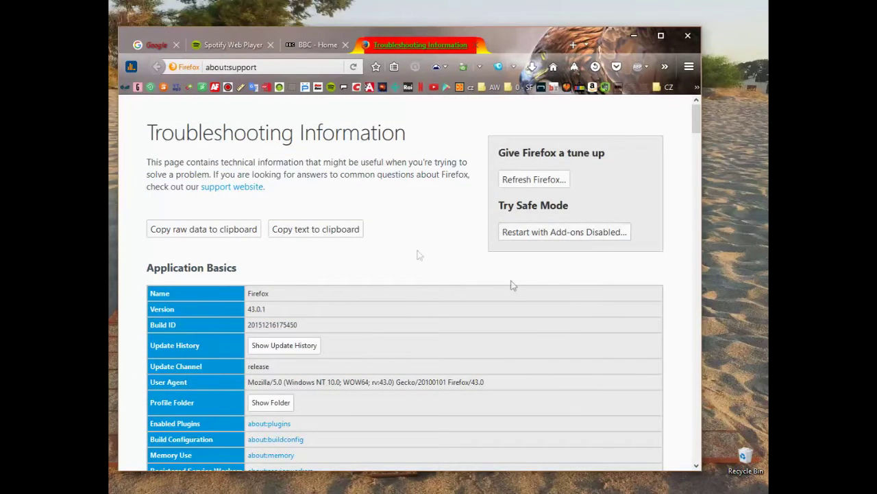
pyautogui.click(541, 182)
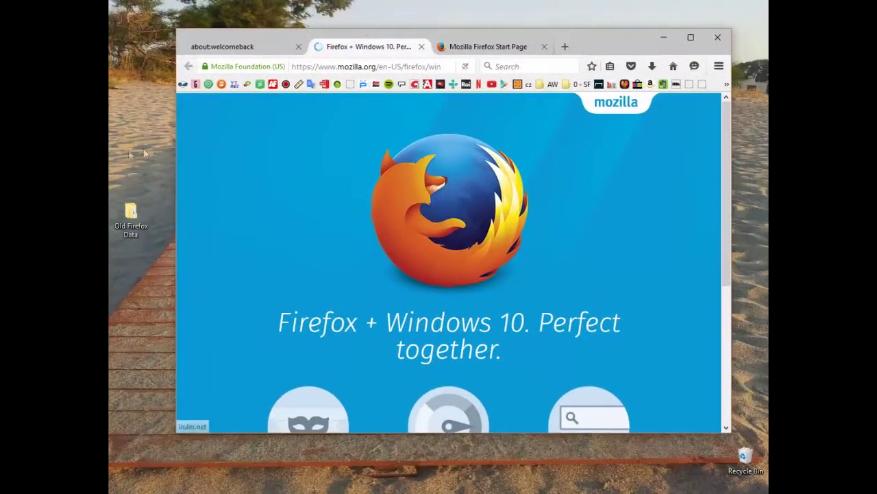
# - Open the Old Firefox Data folder left on the desktop
pyautogui.doubleClick(132, 214)
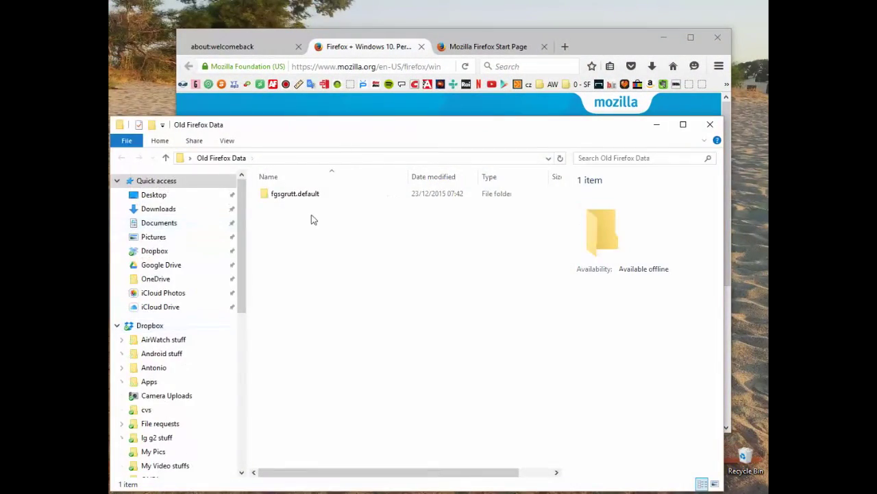
pyautogui.doubleClick(287, 201)
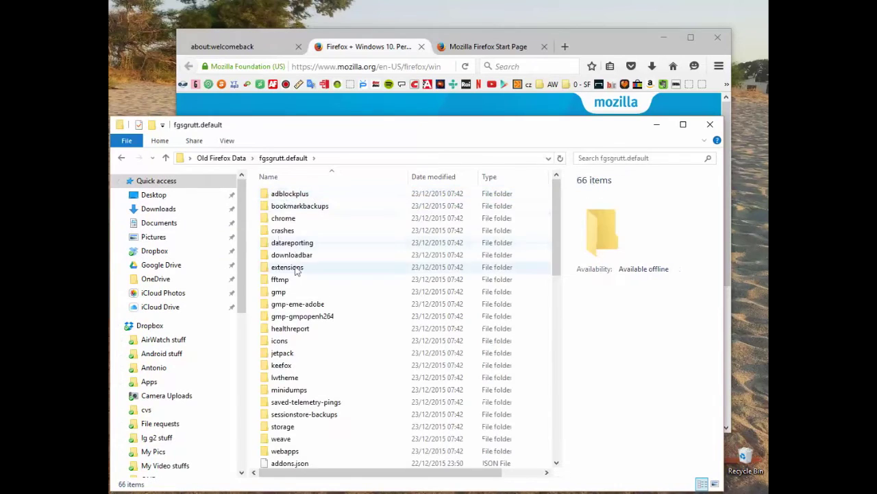
pyautogui.scroll(-5, 288, 229)
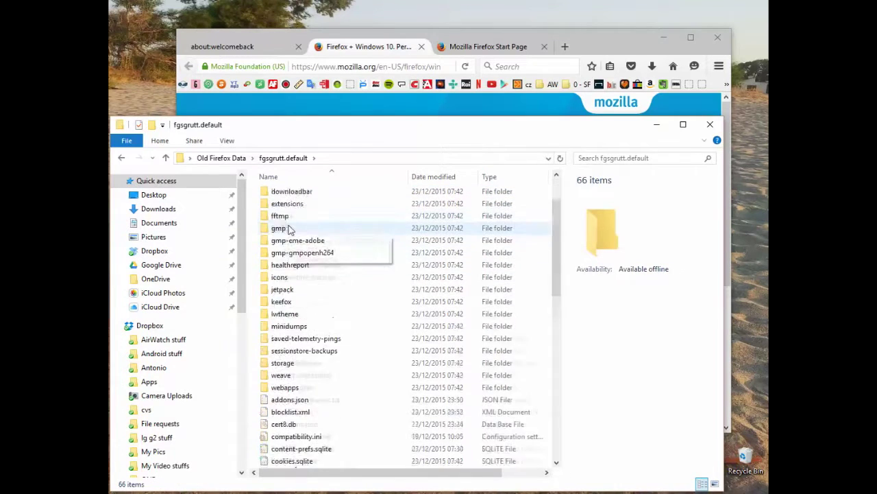
pyautogui.click(710, 124)
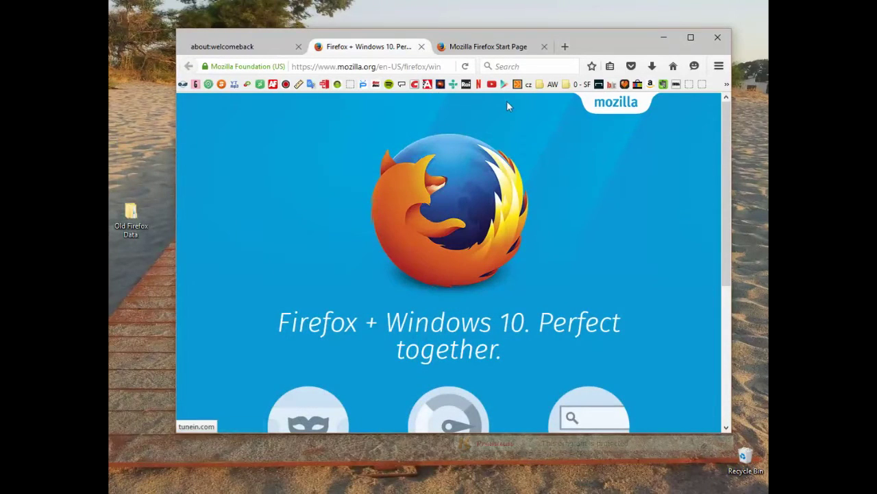
# - Move the Firefox window left, view the refresh Success page, then return to Firefox + Windows 10
pyautogui.moveTo(467, 39); pyautogui.dragTo(414, 67)
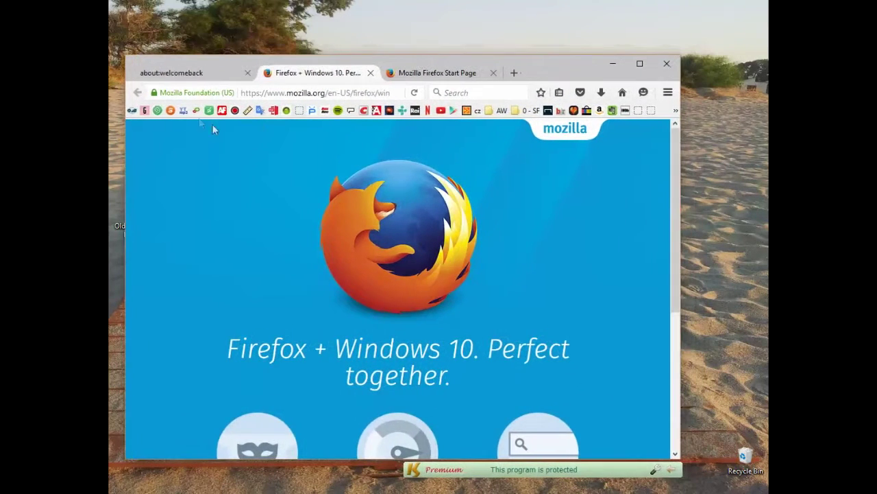
pyautogui.click(222, 72)
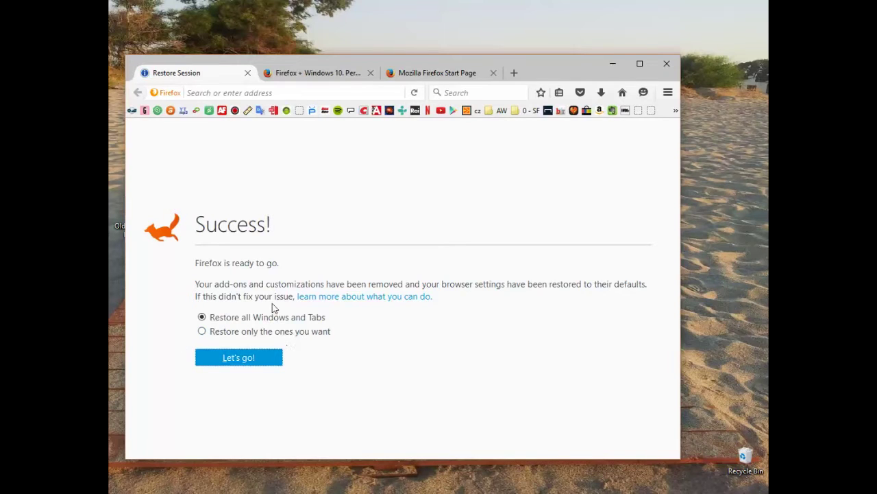
pyautogui.click(345, 76)
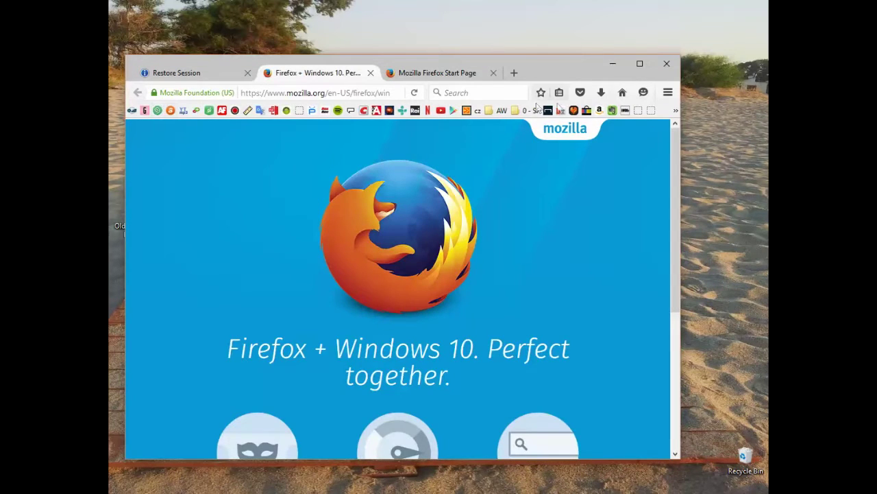
# - Open the Add-ons Manager and check its Extensions, Appearance and Plugins lists
pyautogui.click(667, 94)
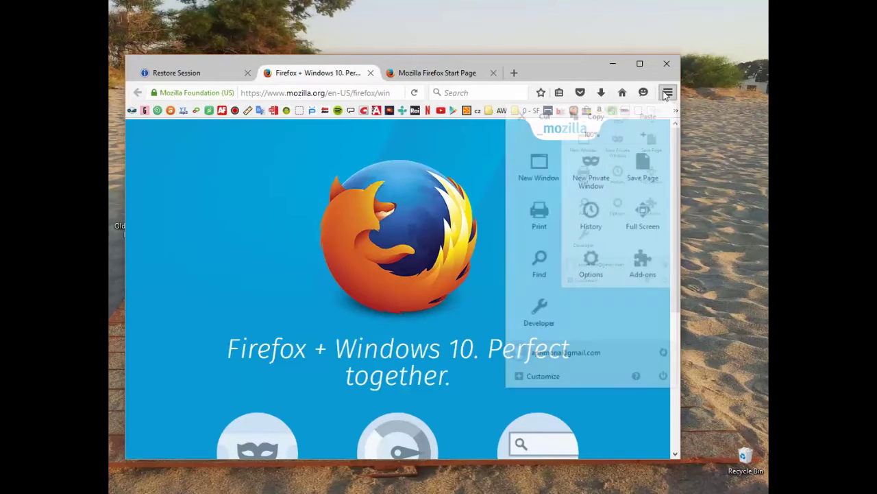
pyautogui.click(645, 262)
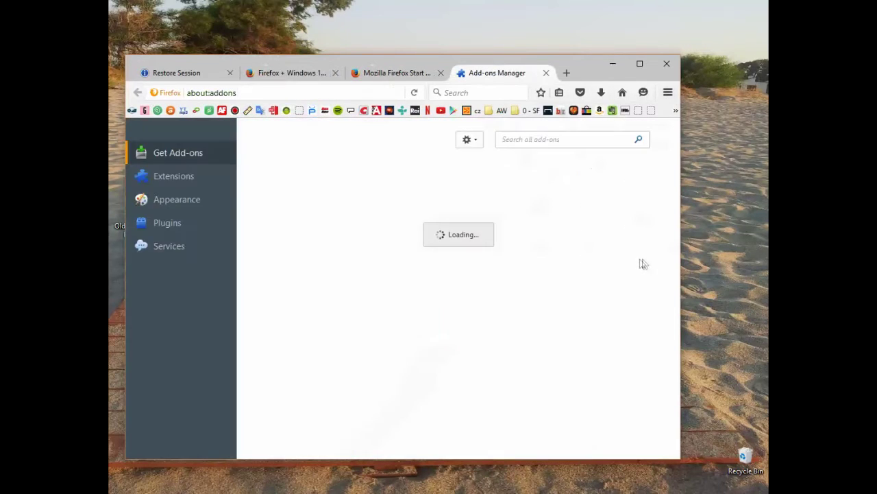
pyautogui.click(175, 184)
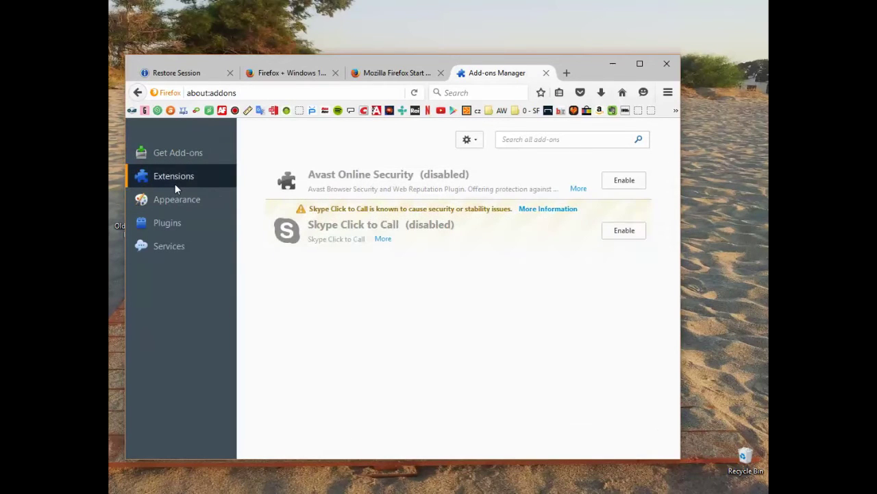
pyautogui.click(175, 199)
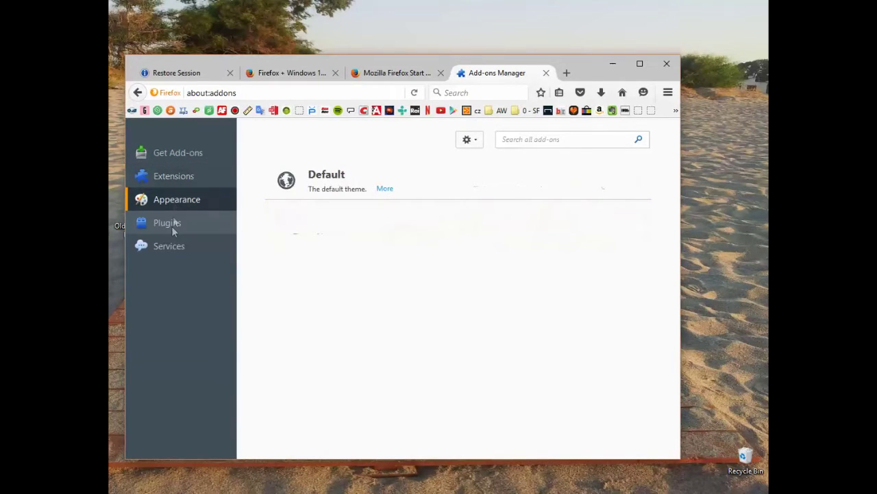
pyautogui.click(172, 226)
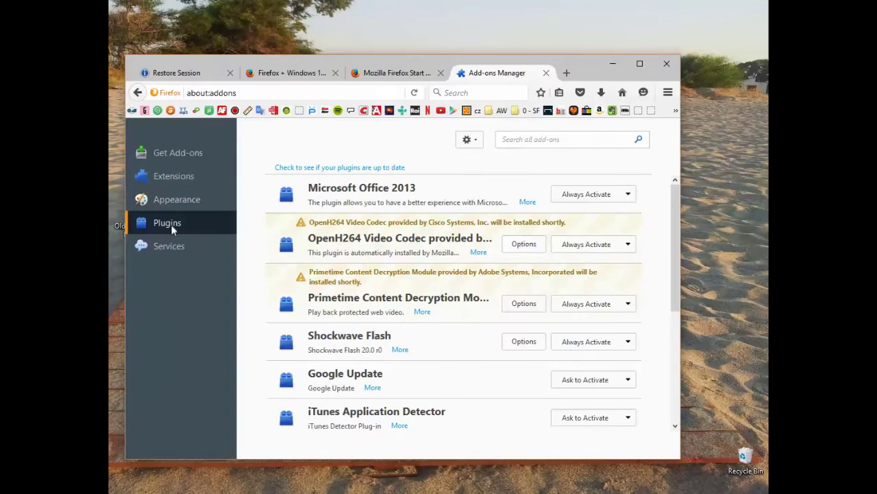
pyautogui.click(168, 176)
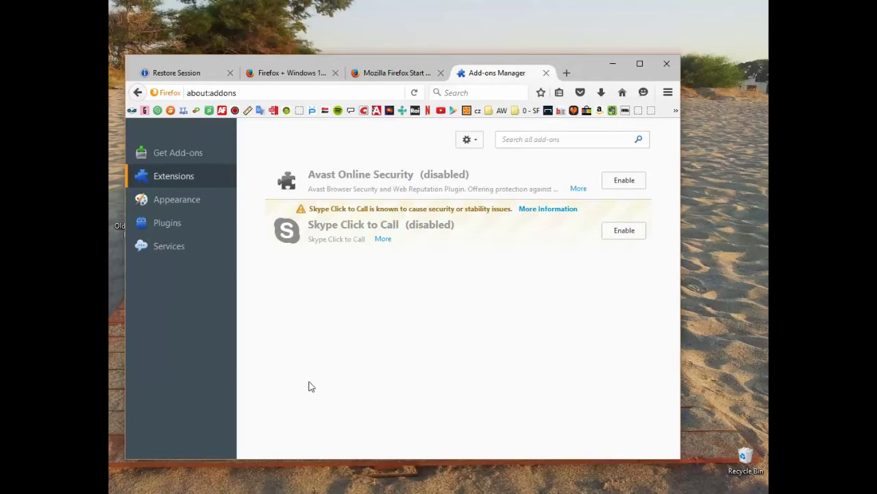
# - Close the Add-ons Manager and Firefox + Windows 10 tabs, then open Choose What I Share
pyautogui.click(546, 72)
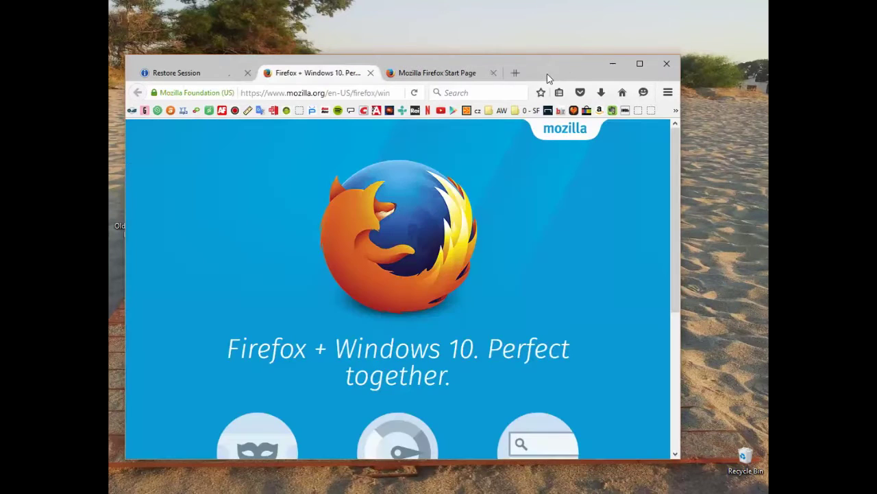
pyautogui.scroll(-3, 446, 328)
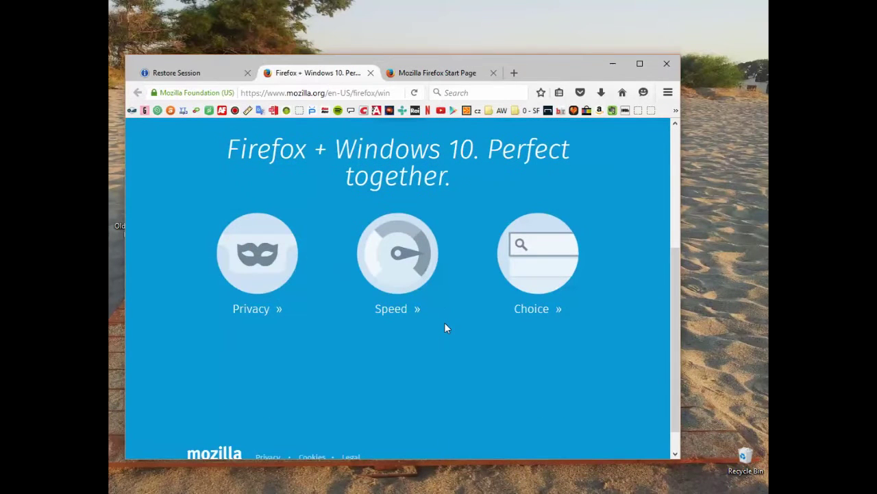
pyautogui.scroll(-1, 249, 296)
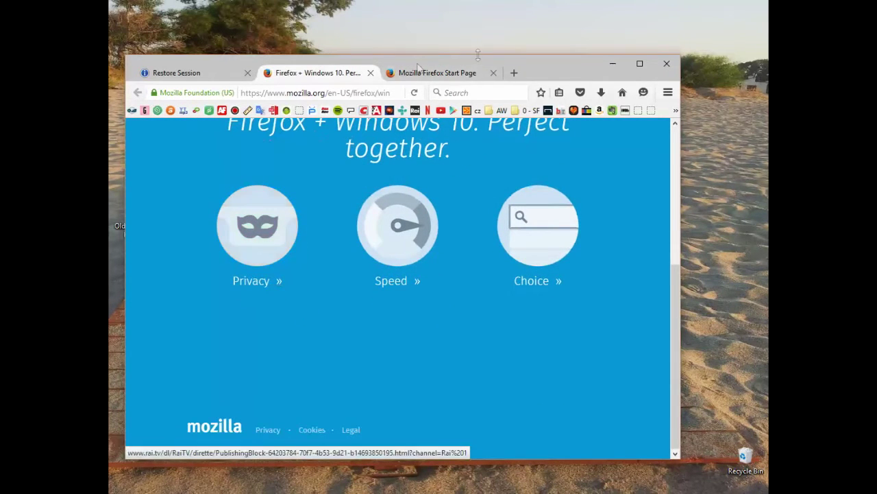
pyautogui.click(370, 73)
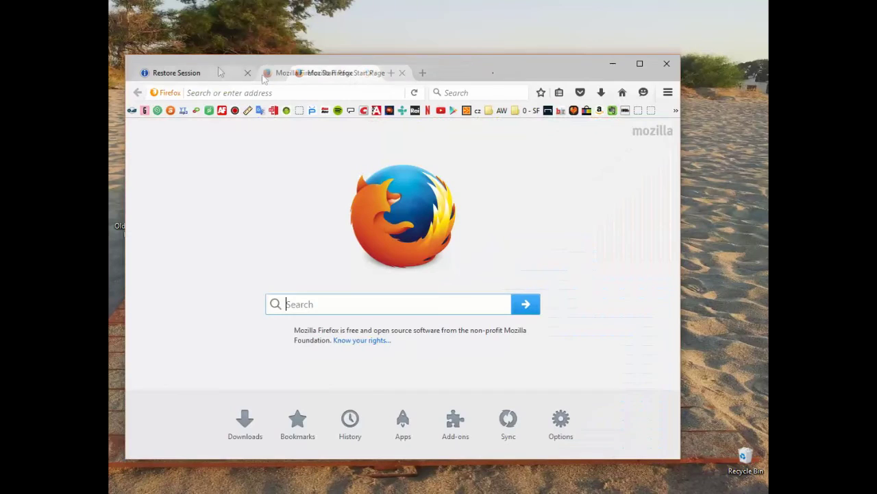
pyautogui.click(185, 74)
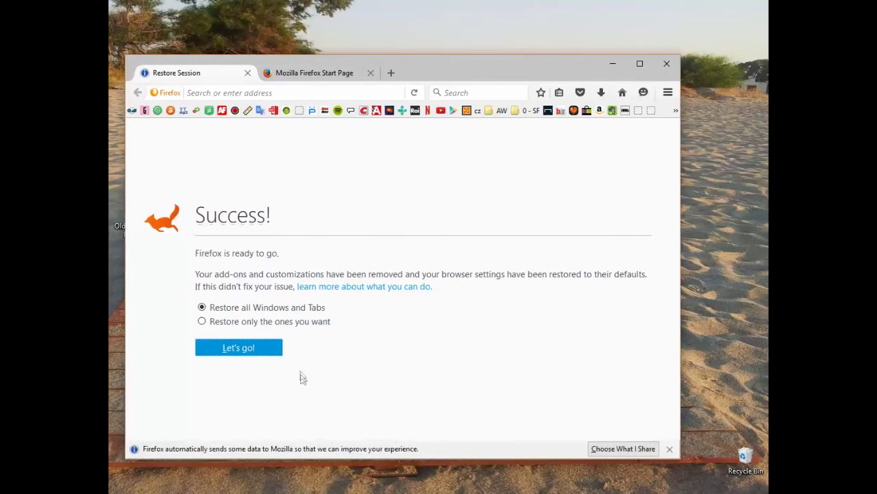
pyautogui.click(634, 451)
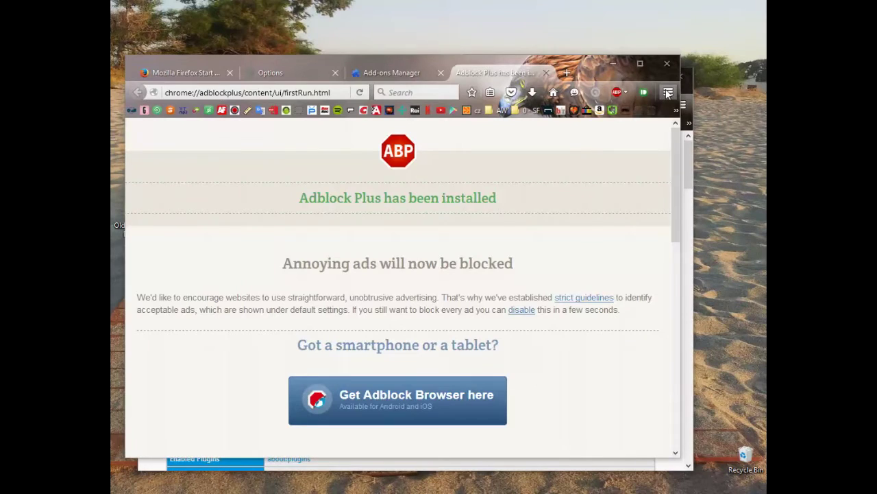
pyautogui.click(667, 94)
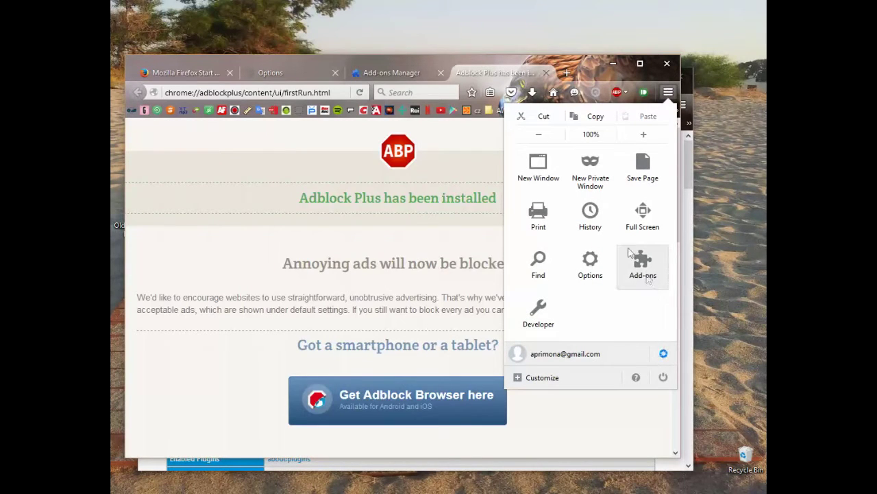
# - Browse the Adblock Plus and Lightbeam welcome tabs and decline the FFmpeg download
pyautogui.click(433, 75)
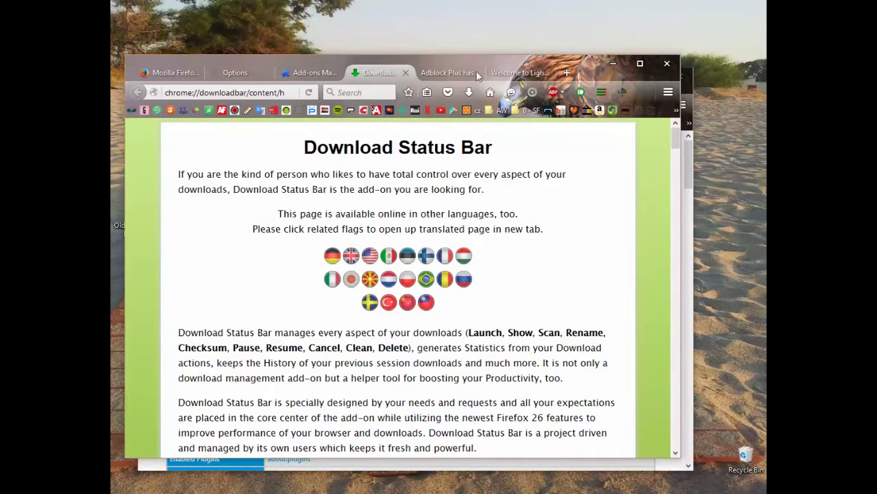
pyautogui.click(427, 72)
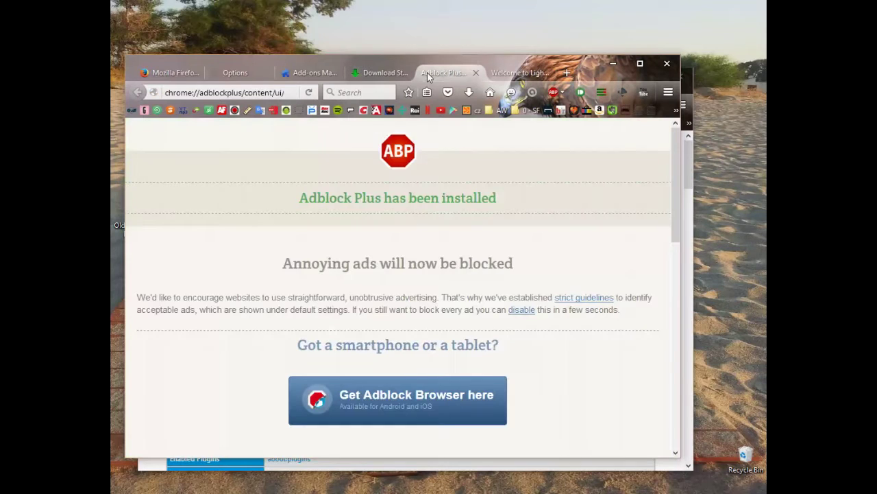
pyautogui.click(477, 74)
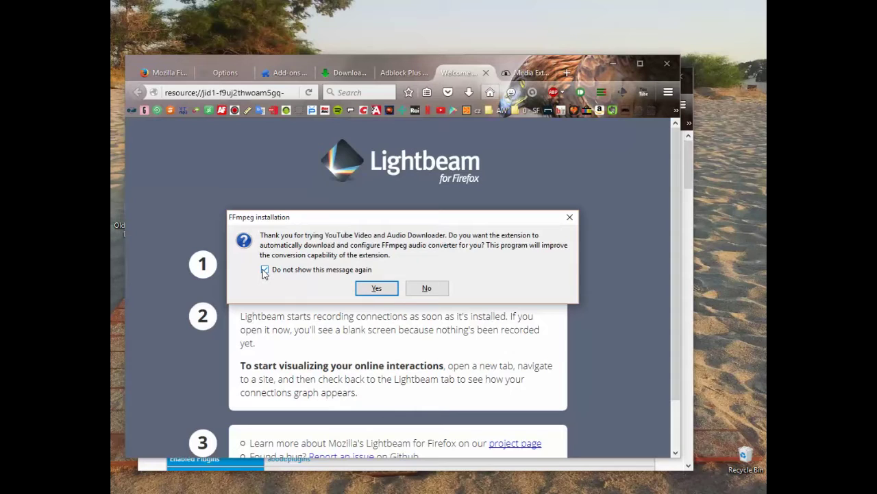
pyautogui.click(265, 269)
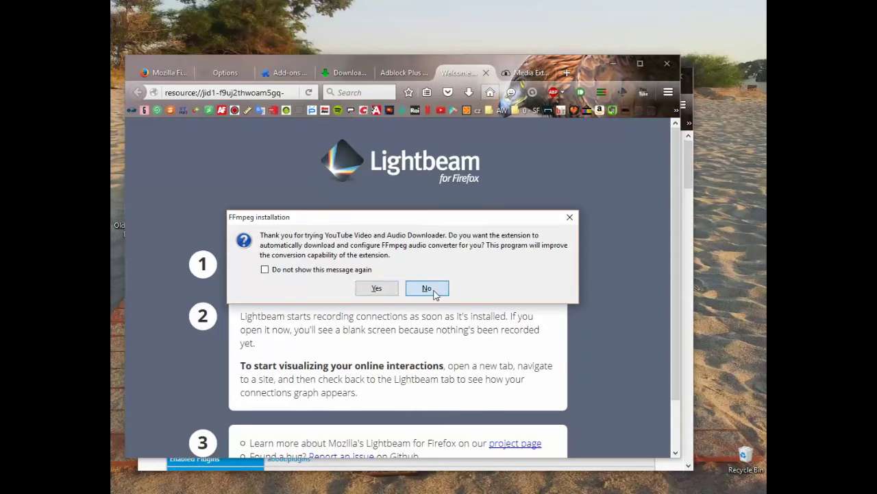
pyautogui.click(427, 289)
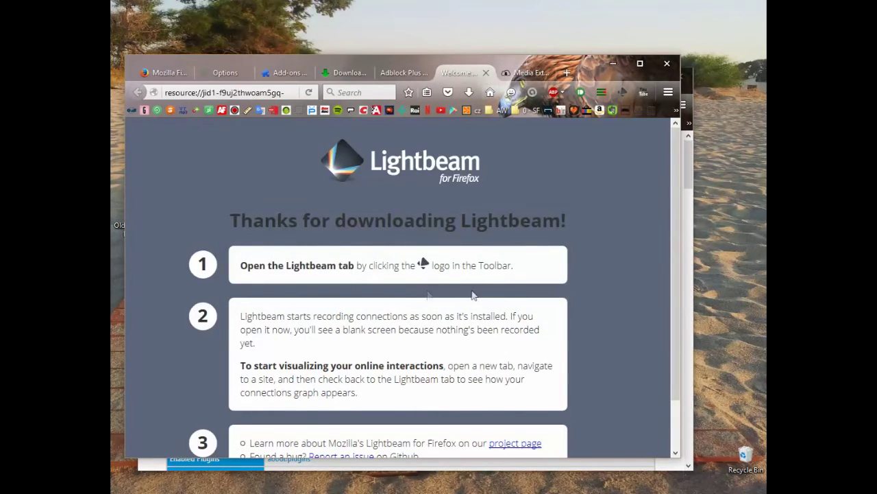
# - Close the Lightbeam, Media Extractor and Adblock Plus welcome tabs and the Reader View tip
pyautogui.click(484, 73)
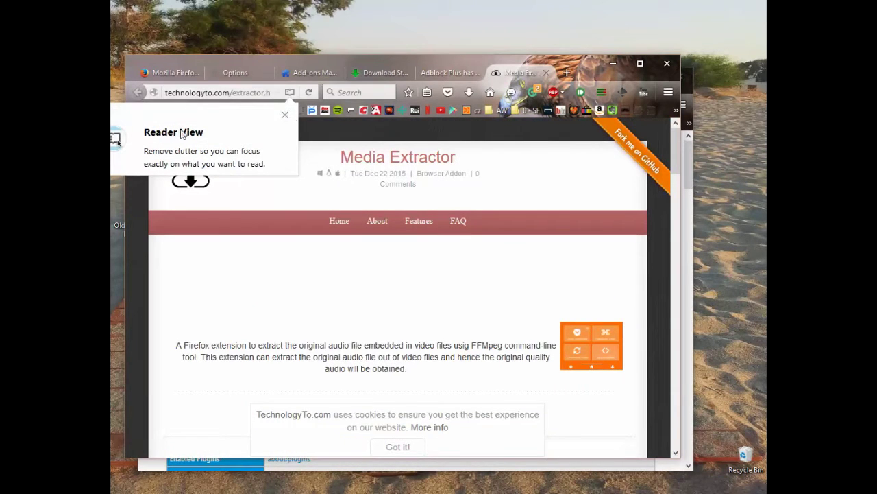
pyautogui.click(285, 115)
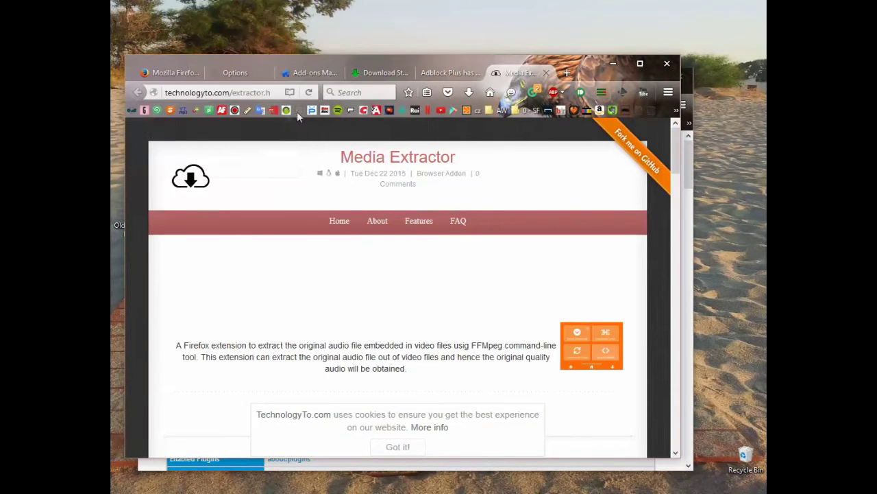
pyautogui.click(547, 73)
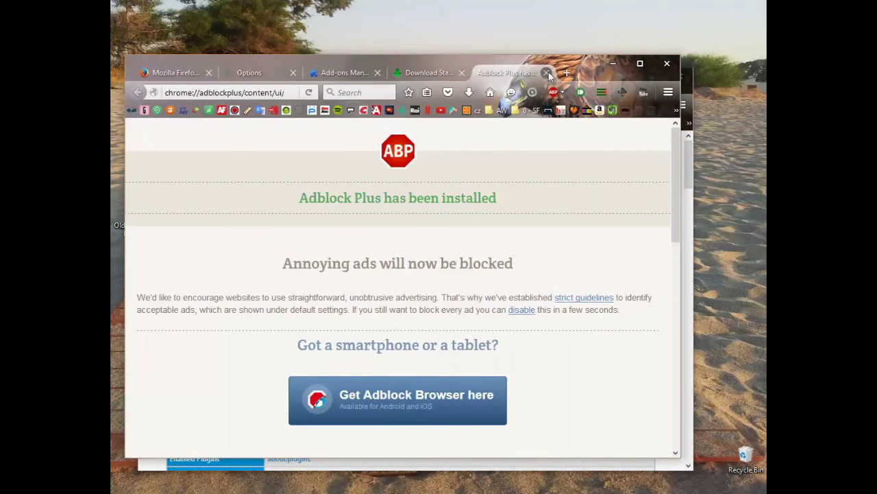
pyautogui.click(548, 73)
# - Close the leftover add-on page, confirm Sync includes Add-ons, and close the Options tab
pyautogui.click(548, 73)
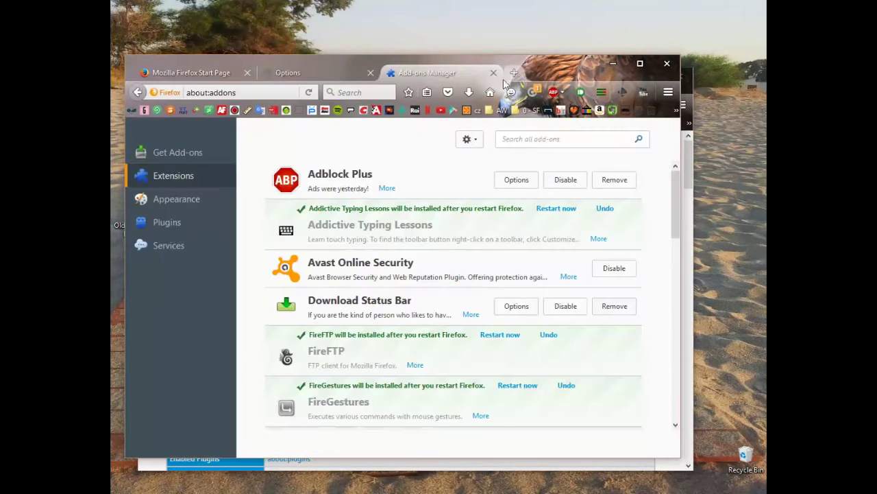
pyautogui.click(305, 74)
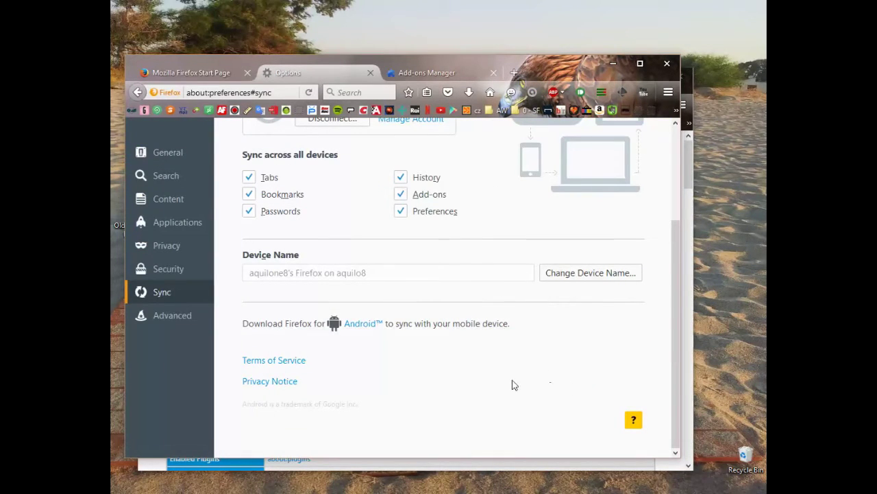
pyautogui.scroll(3, 515, 385)
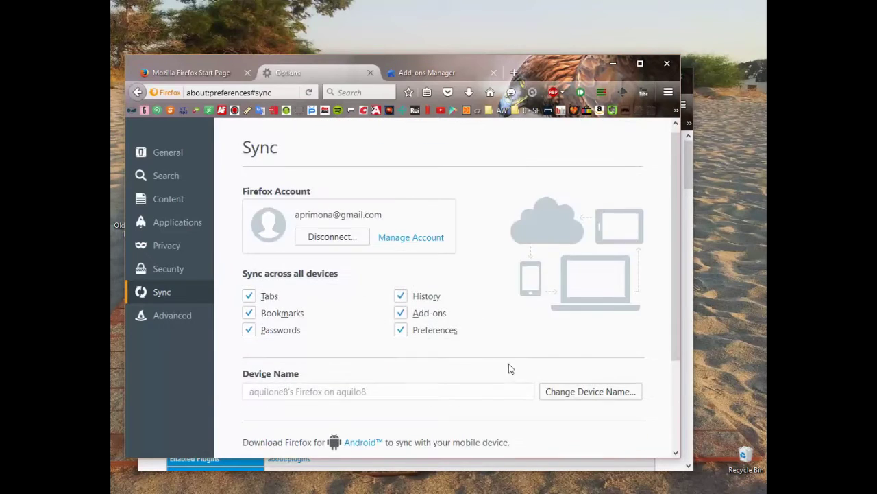
pyautogui.click(172, 315)
pyautogui.middleClick(309, 73)
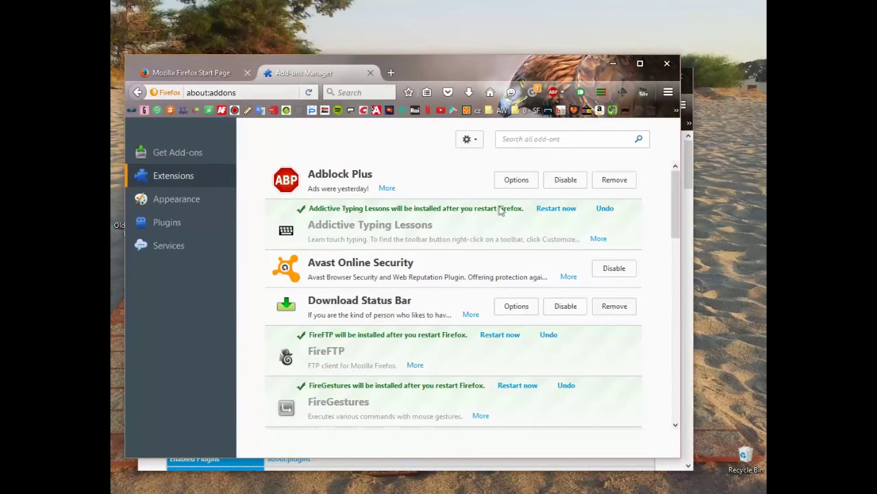
# - Review the pending extensions list and restart Firefox to finish installing the add-ons
pyautogui.scroll(-10, 499, 211)
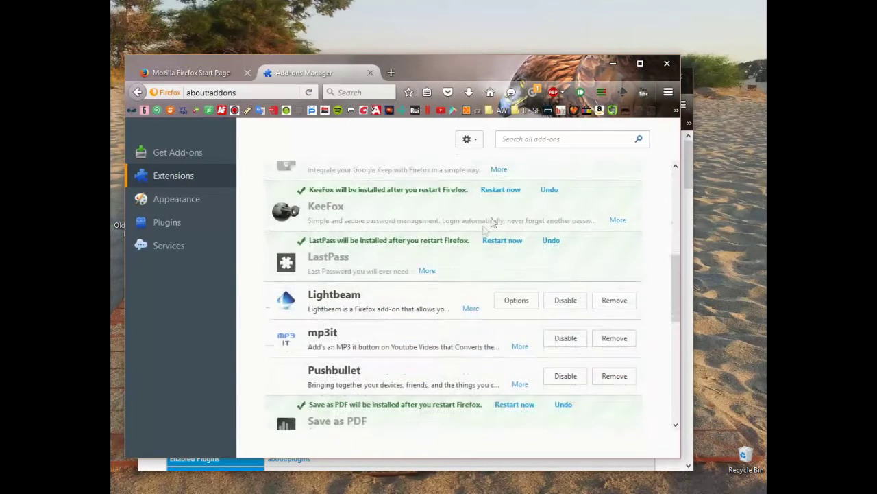
pyautogui.scroll(-1, 456, 228)
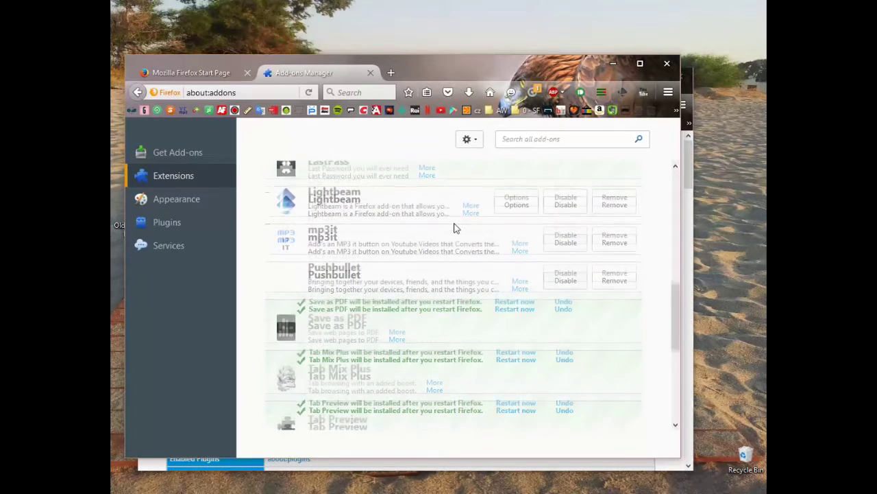
pyautogui.scroll(-1, 455, 227)
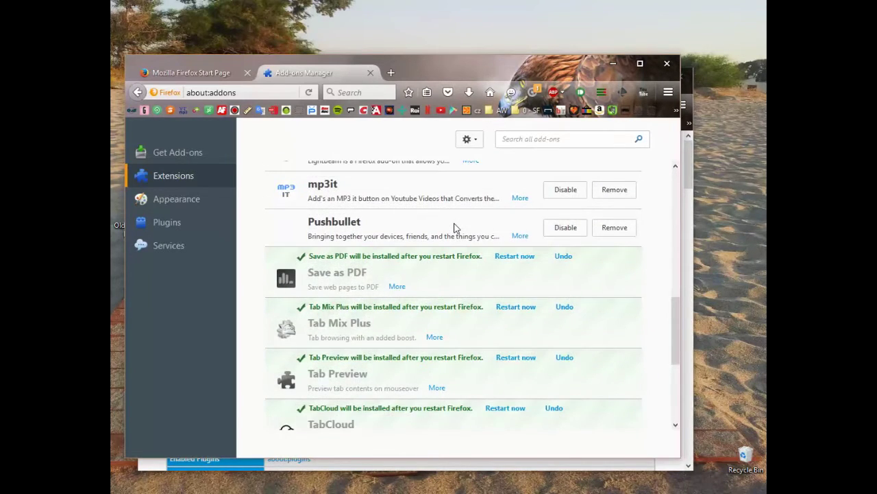
pyautogui.scroll(-5, 455, 227)
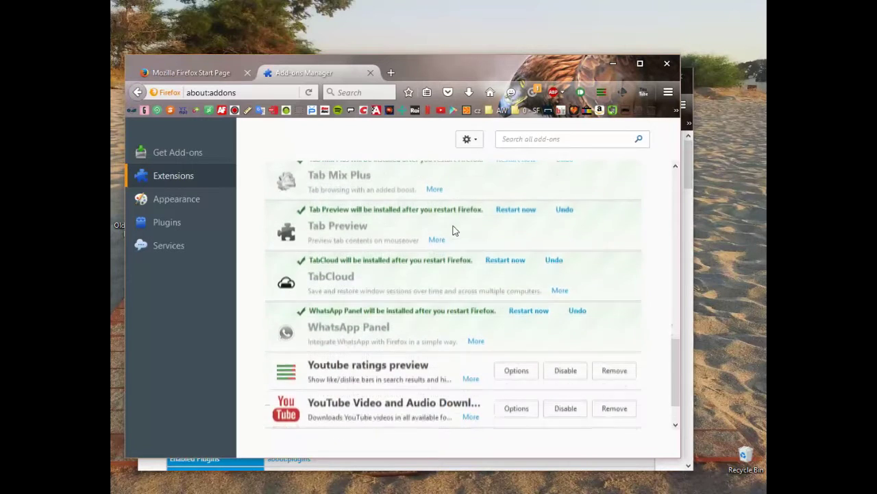
pyautogui.scroll(-1, 449, 231)
pyautogui.click(423, 76)
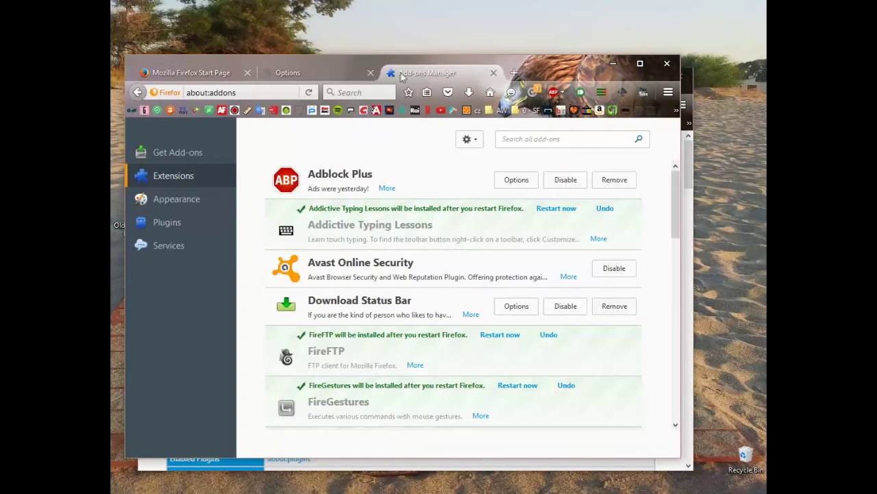
pyautogui.click(370, 72)
pyautogui.click(216, 74)
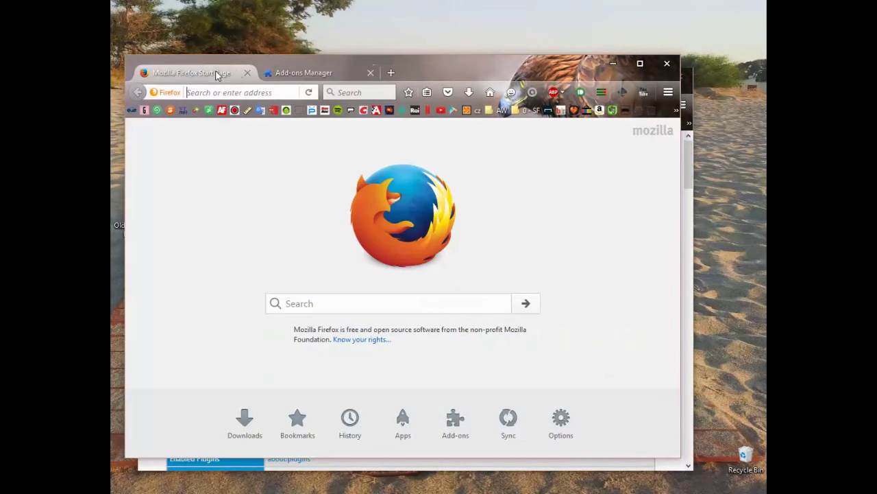
pyautogui.click(303, 73)
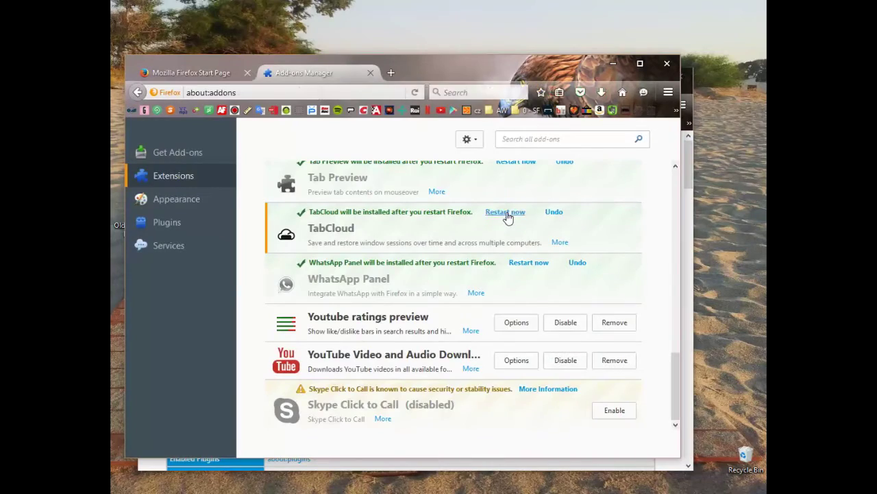
pyautogui.click(505, 212)
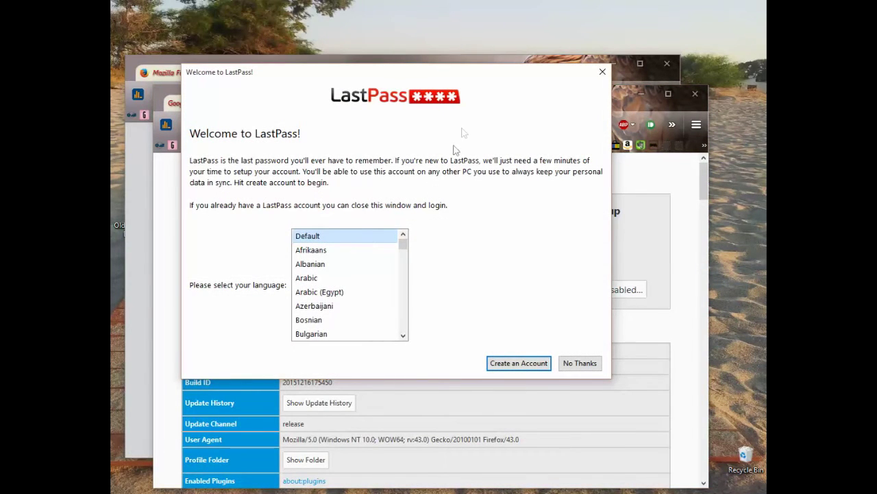
# - Decline the LastPass account offer and close its welcome window
pyautogui.click(584, 367)
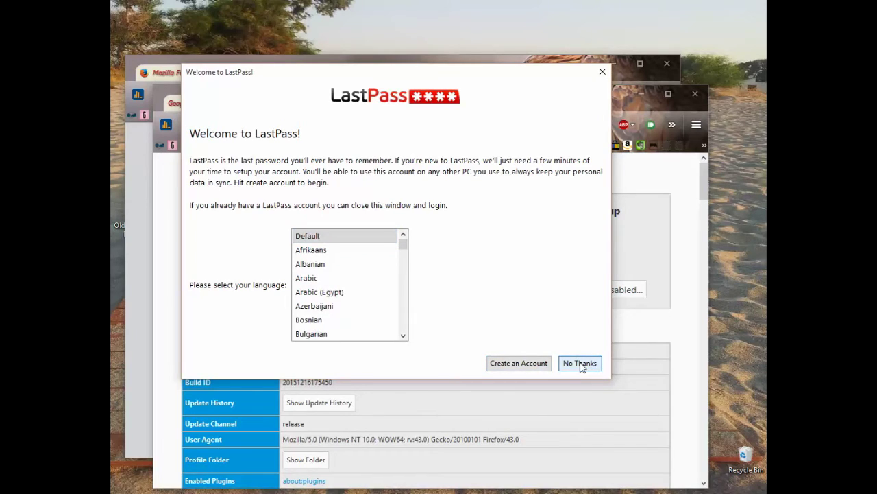
pyautogui.click(580, 364)
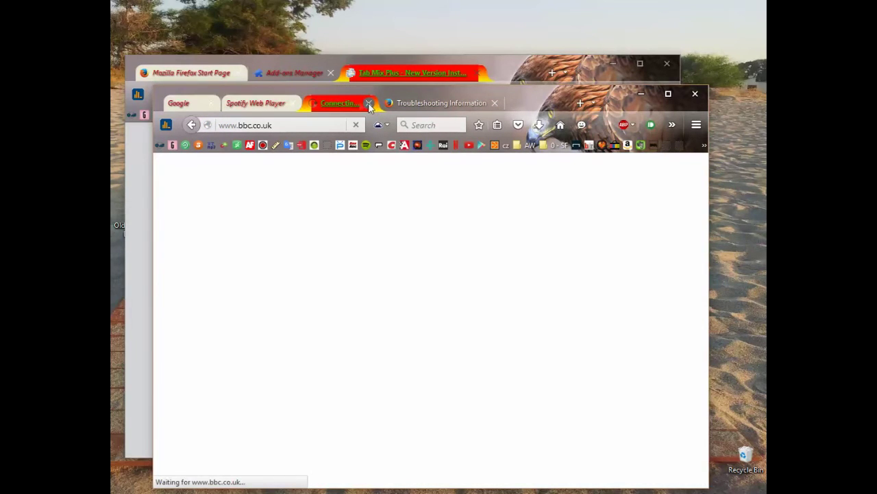
# - Close the restored BBC, Spotify Web Player and Google tabs
pyautogui.click(371, 104)
pyautogui.click(276, 105)
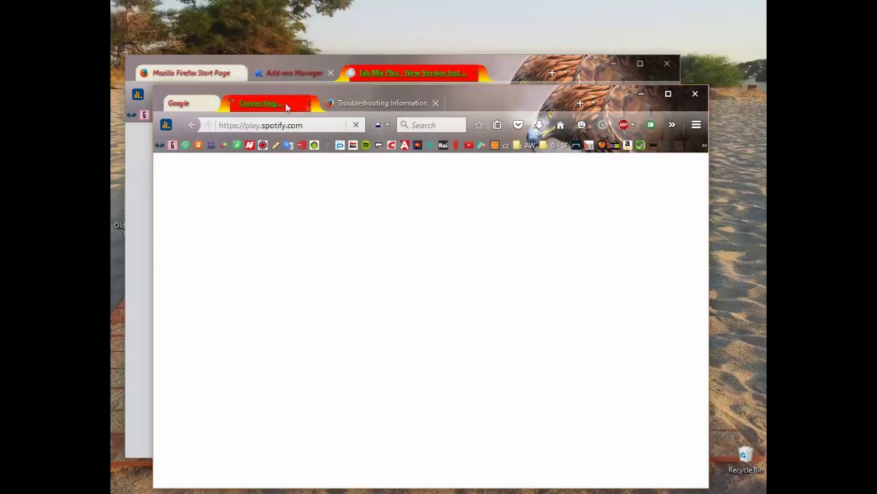
pyautogui.click(310, 102)
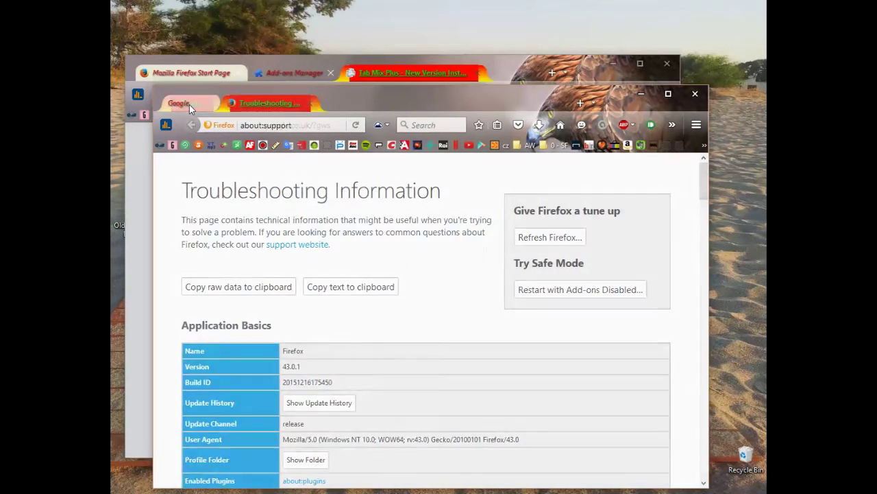
pyautogui.click(189, 104)
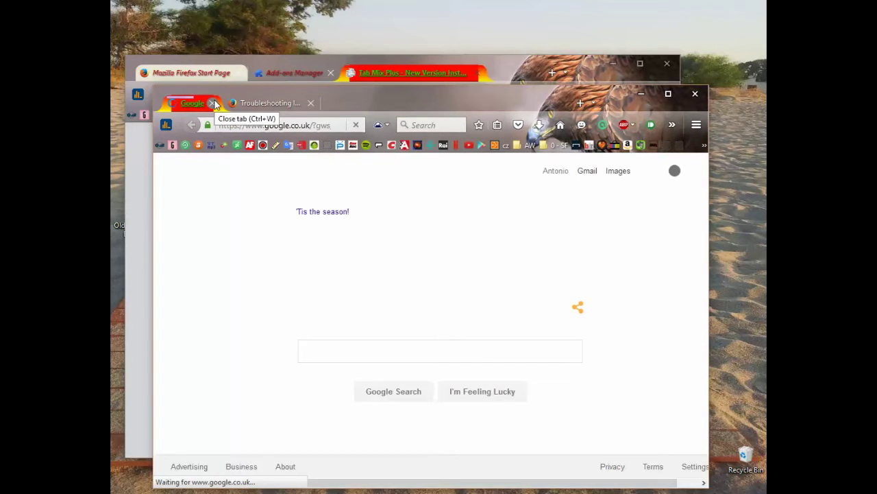
pyautogui.click(213, 103)
# - Move Troubleshooting Information into the main window and review the installed add-ons list
pyautogui.moveTo(269, 103); pyautogui.dragTo(496, 75)
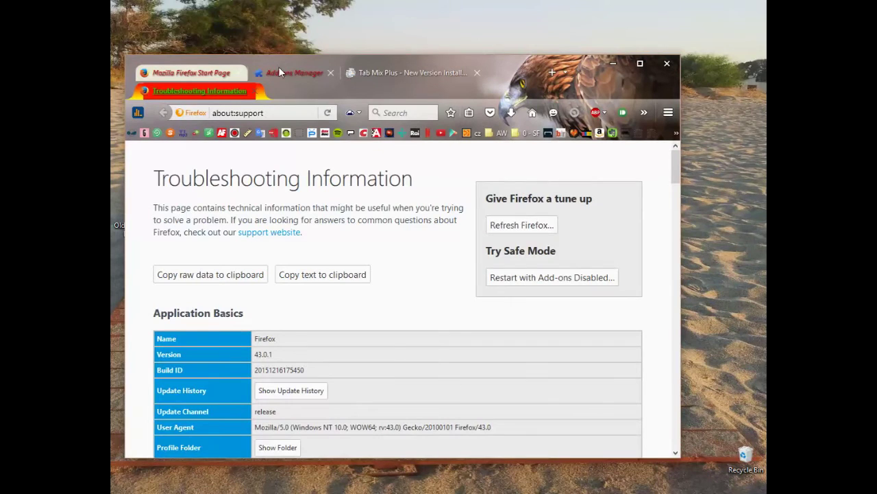
pyautogui.moveTo(279, 66); pyautogui.dragTo(316, 76)
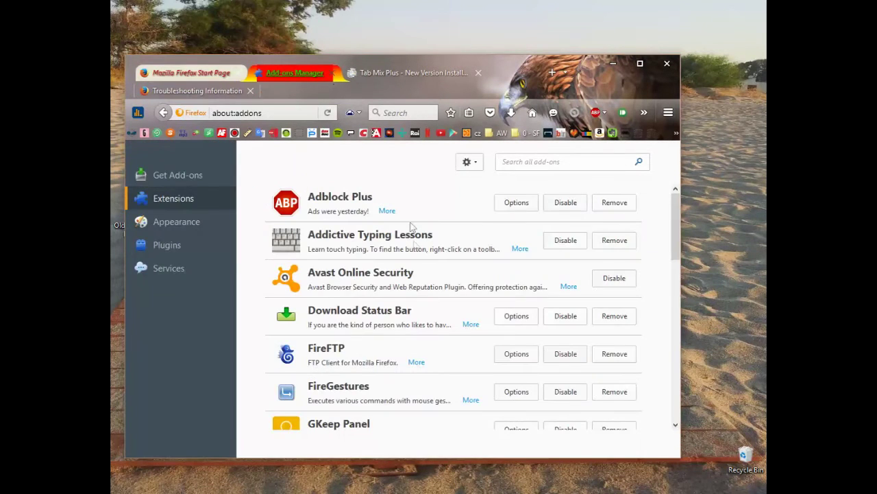
pyautogui.scroll(-10, 454, 286)
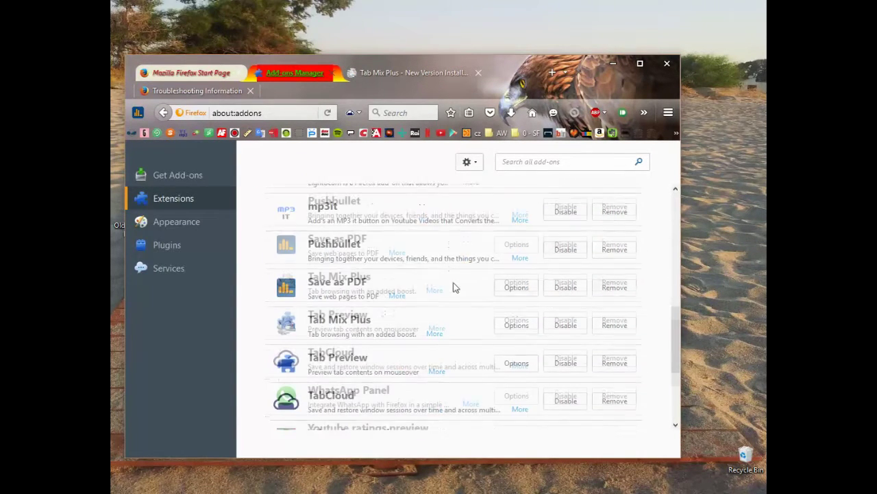
pyautogui.scroll(-5, 455, 286)
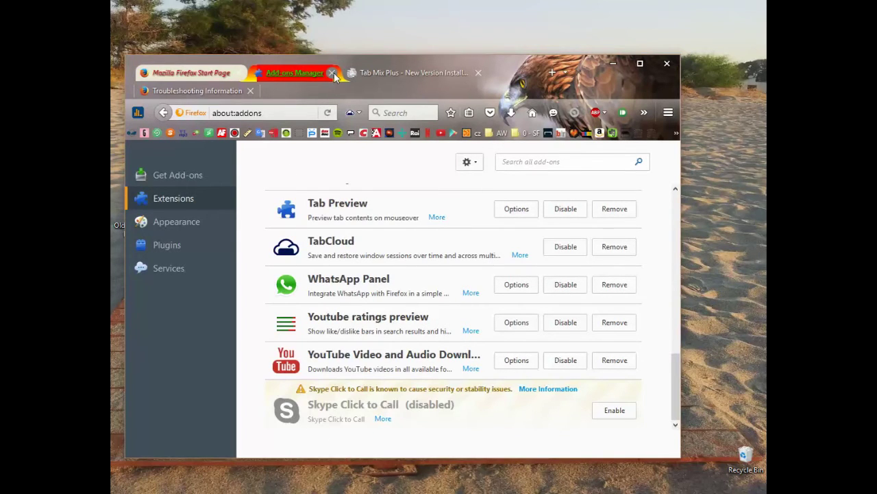
# - Close the Add-ons Manager, Tab Mix Plus and Troubleshooting Information tabs, leaving the Firefox Start Page
pyautogui.click(332, 73)
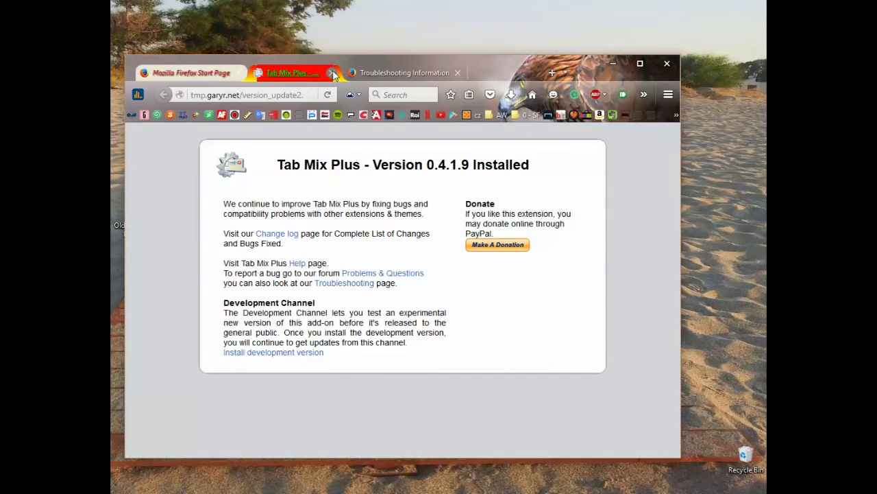
pyautogui.click(332, 72)
pyautogui.click(189, 73)
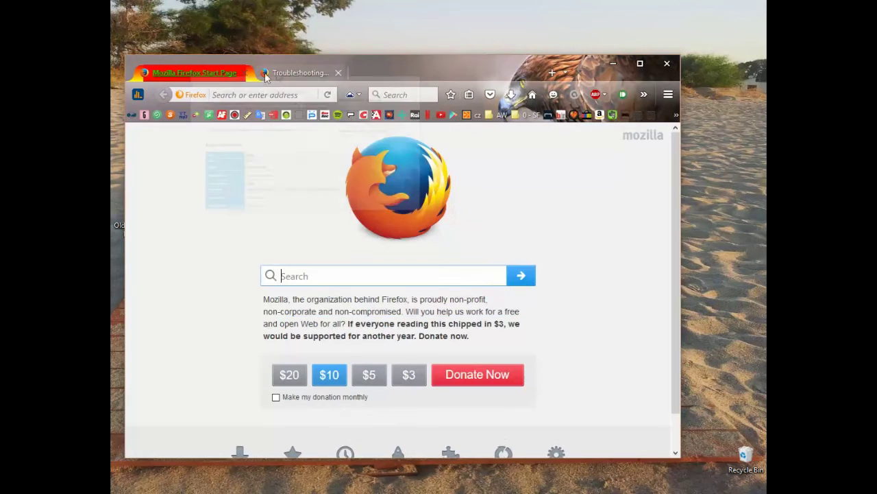
pyautogui.click(296, 73)
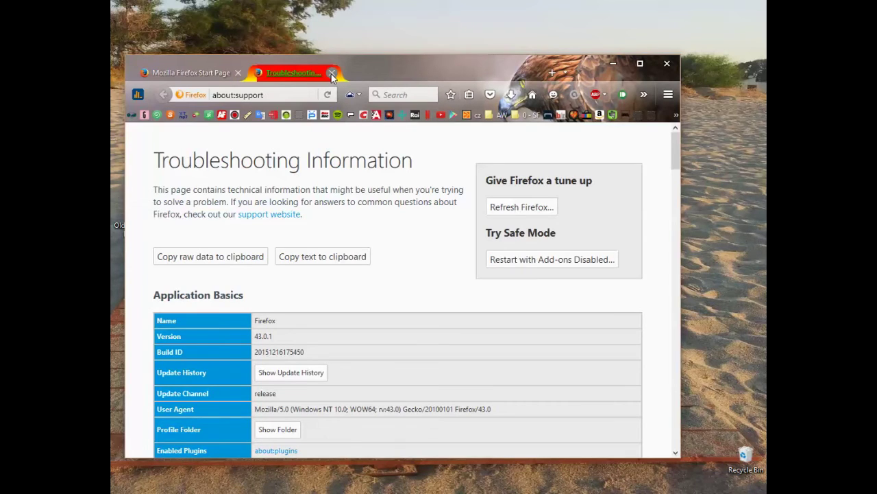
pyautogui.click(331, 73)
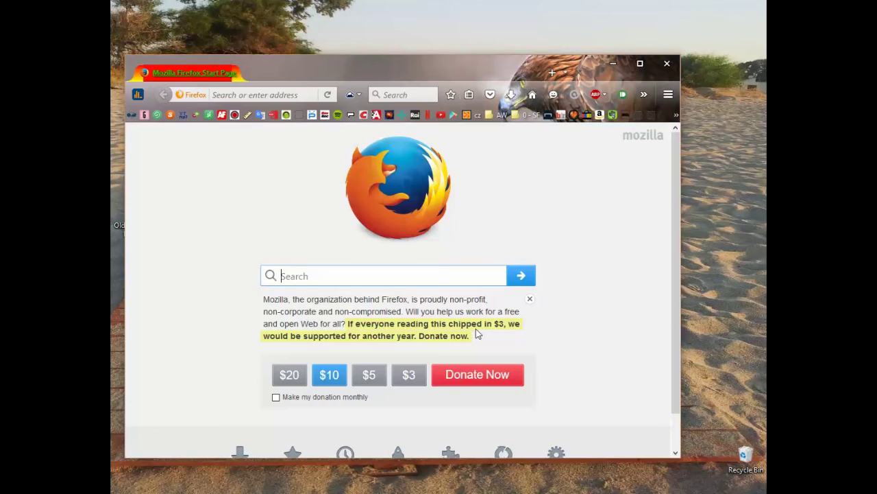
# - Select the $3 donation amount instead of $10 on the Firefox Start Page
pyautogui.click(411, 386)
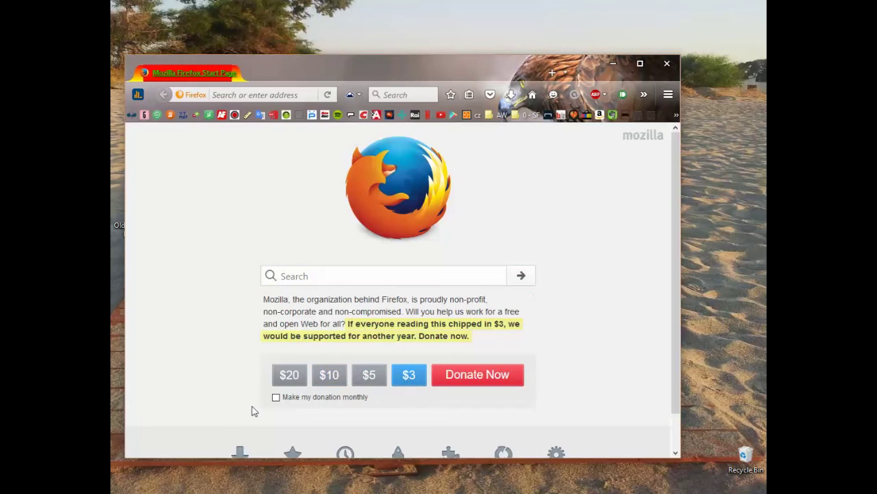
pyautogui.scroll(-2, 306, 355)
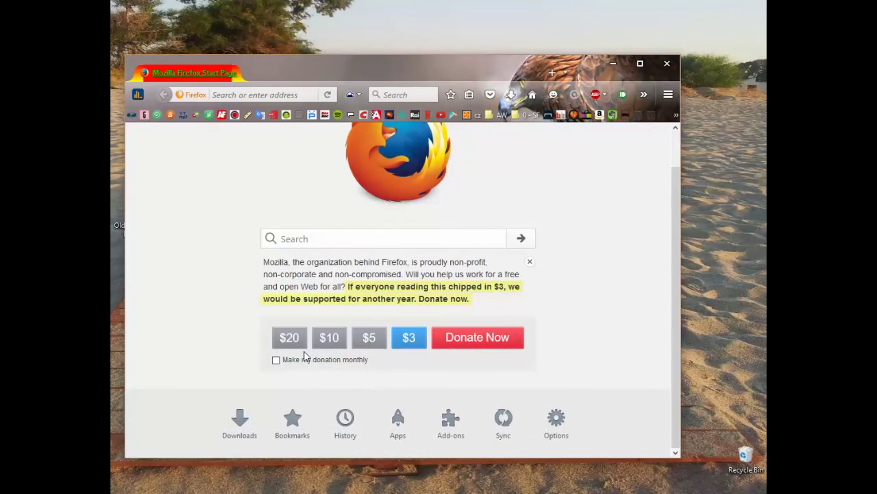
pyautogui.scroll(2, 308, 354)
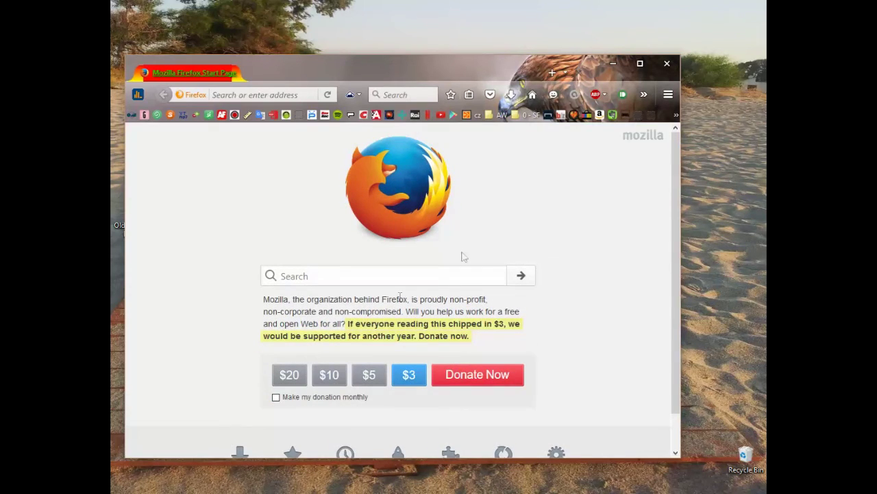